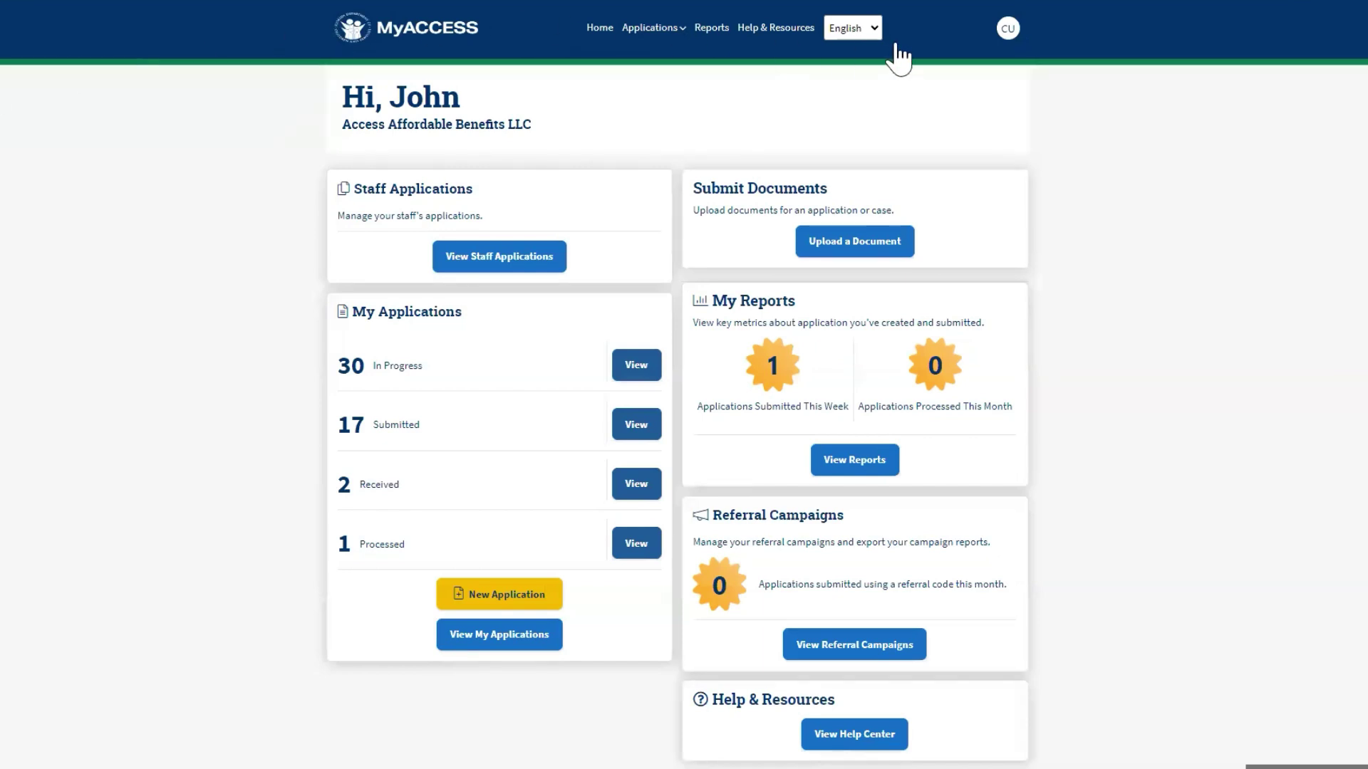
Keep the portal language as English, then resume the first in-progress application from My Applications.
left_click(878, 32)
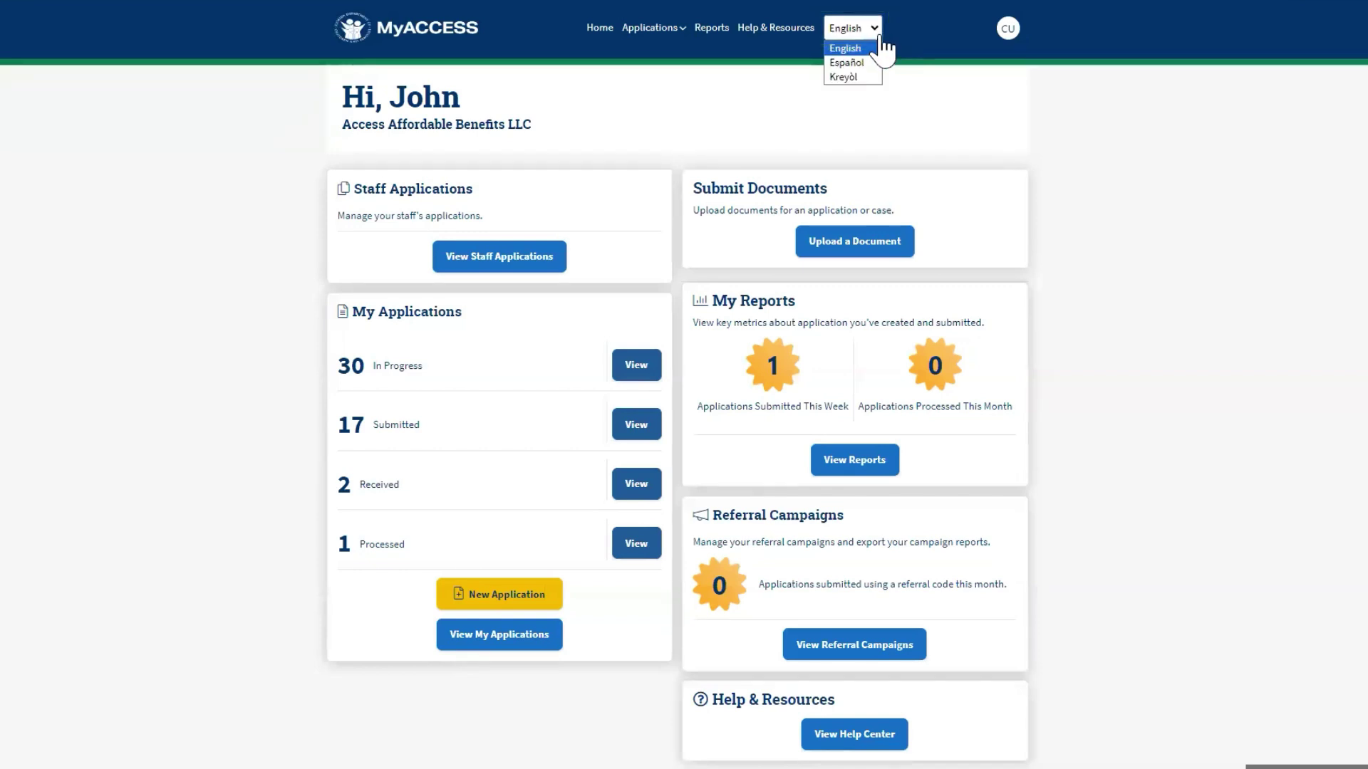
left_click(883, 49)
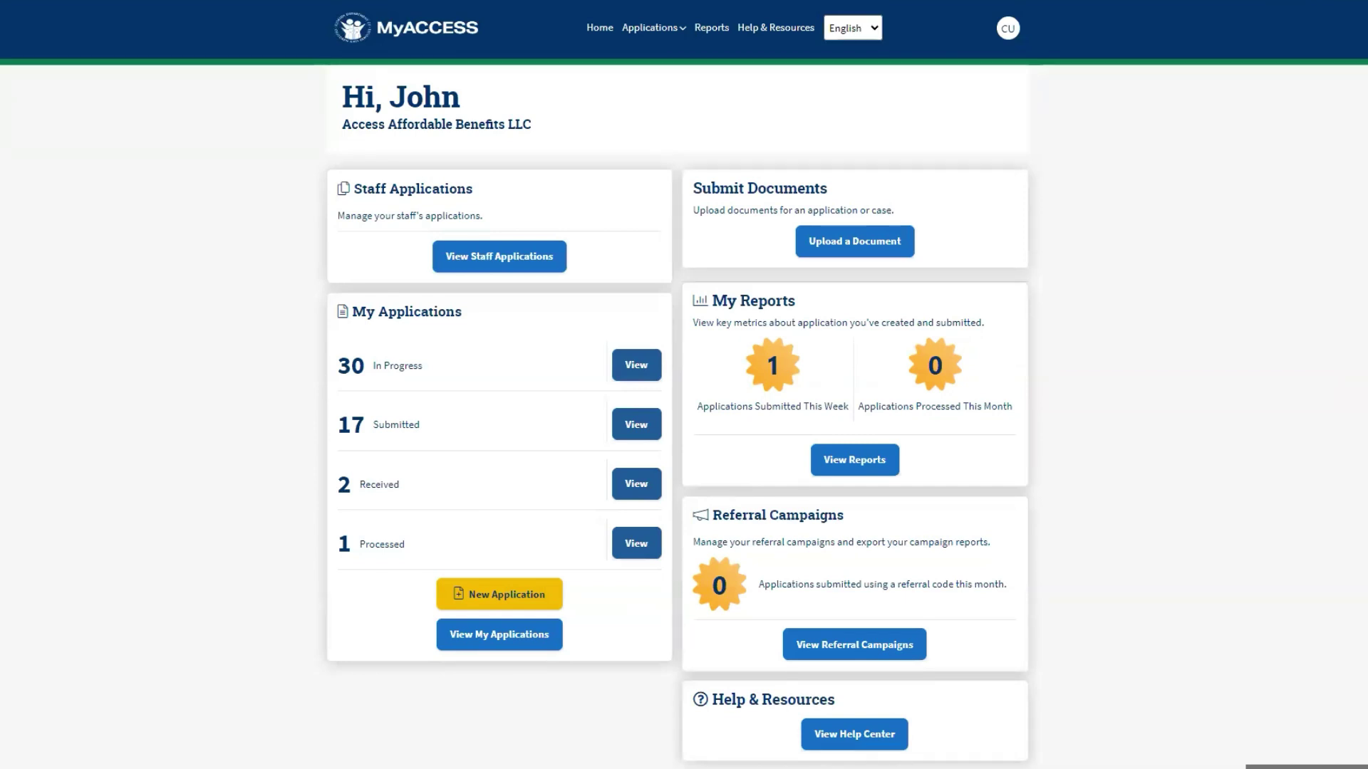
left_click(463, 597)
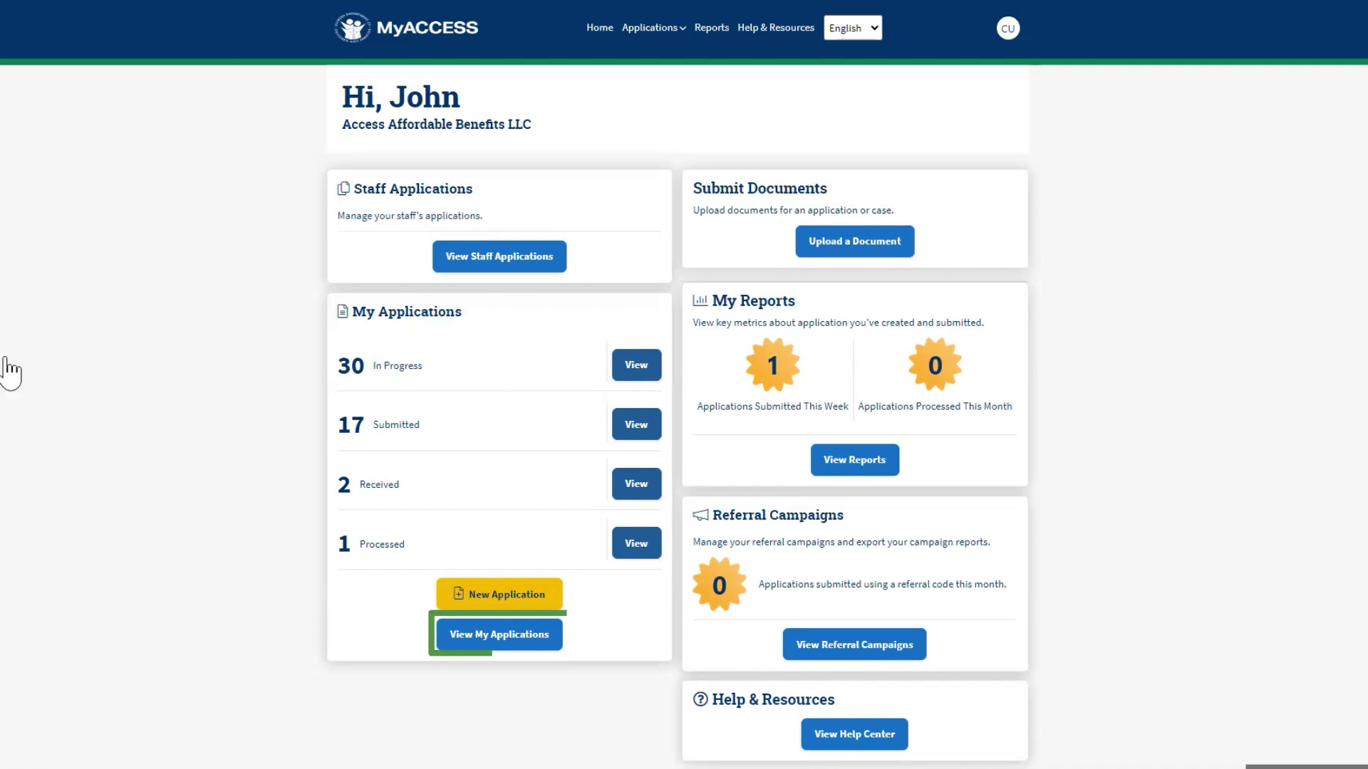
left_click(505, 649)
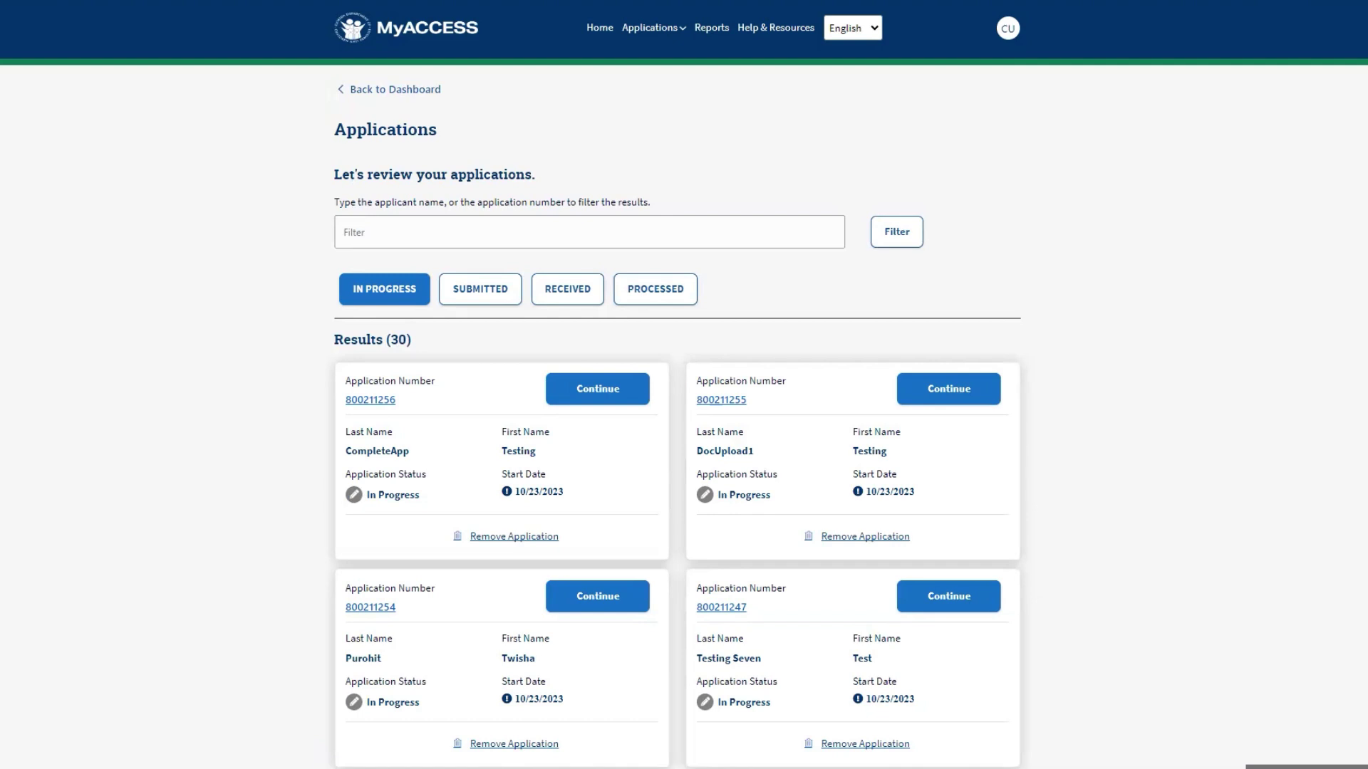
left_click(610, 401)
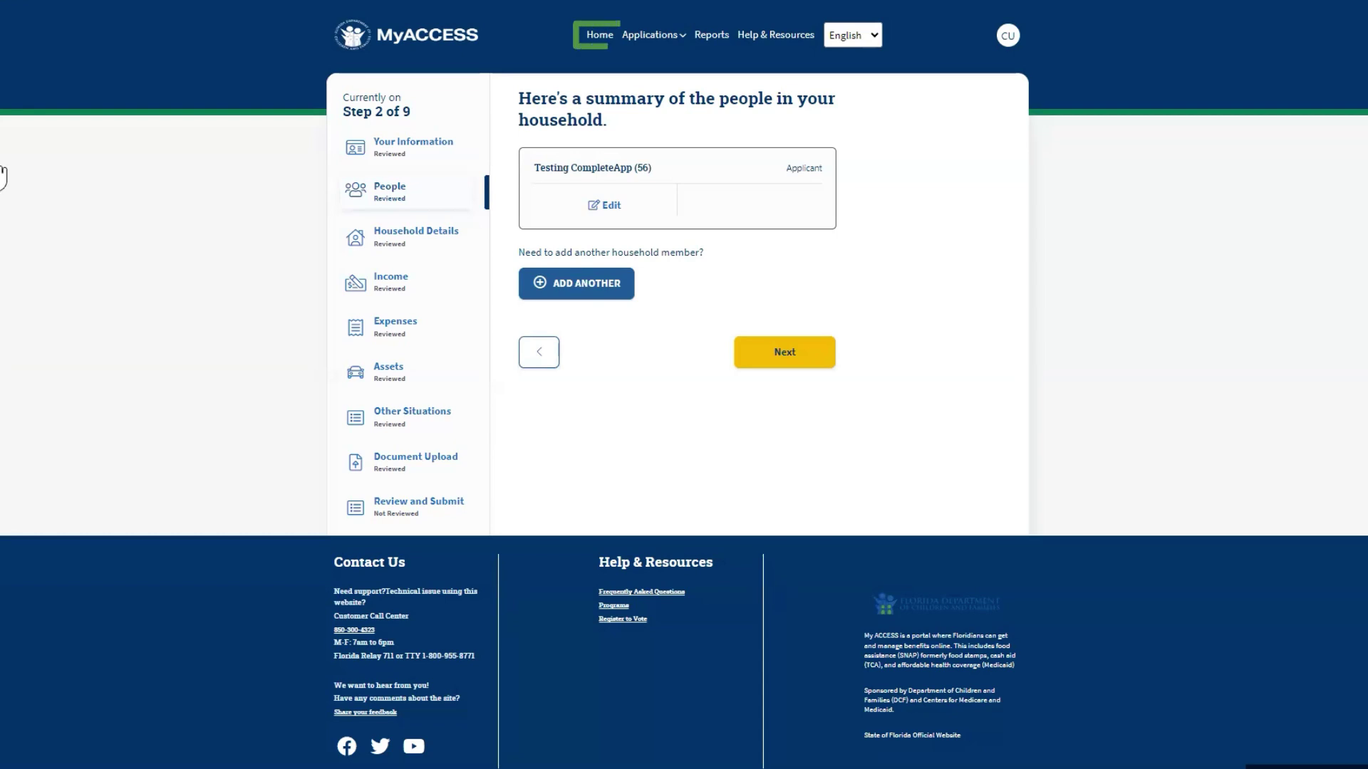
From the home dashboard, open the details of the first received application.
left_click(599, 35)
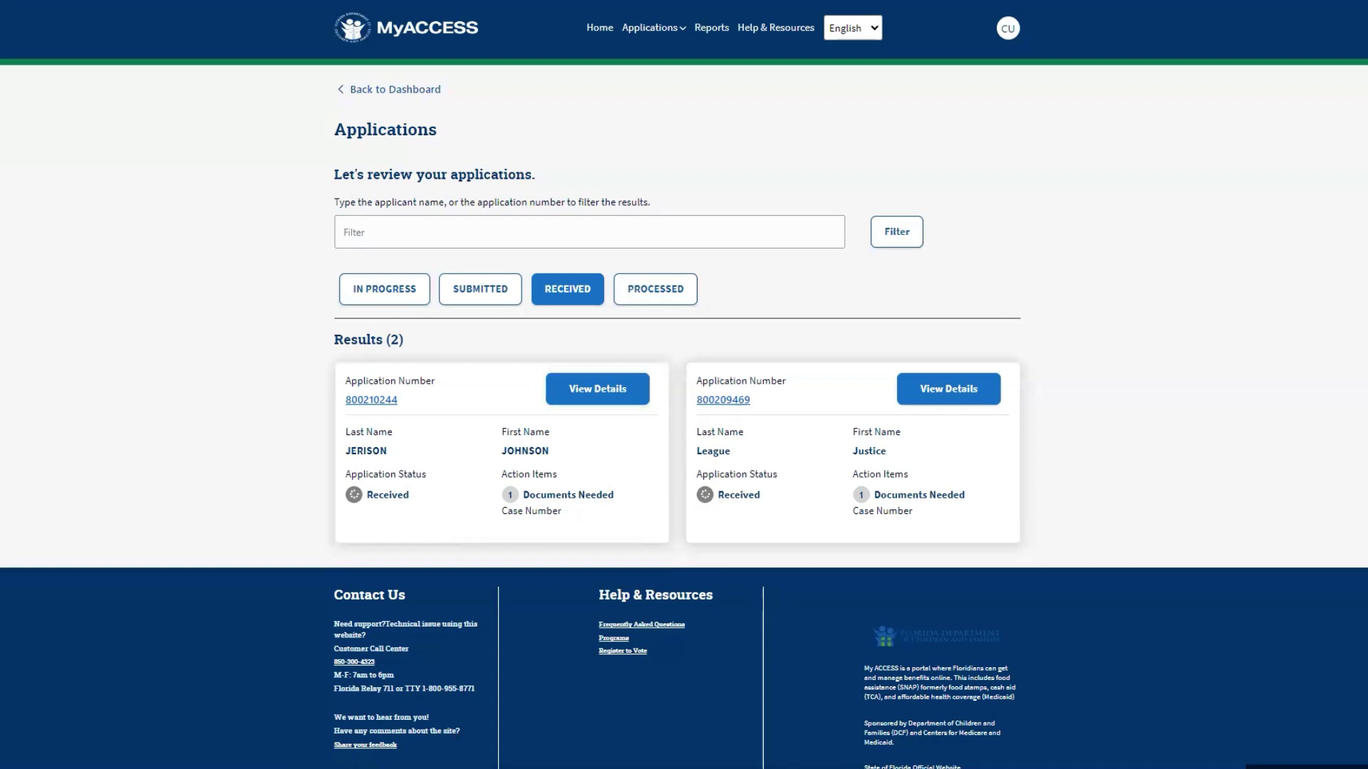
left_click(604, 390)
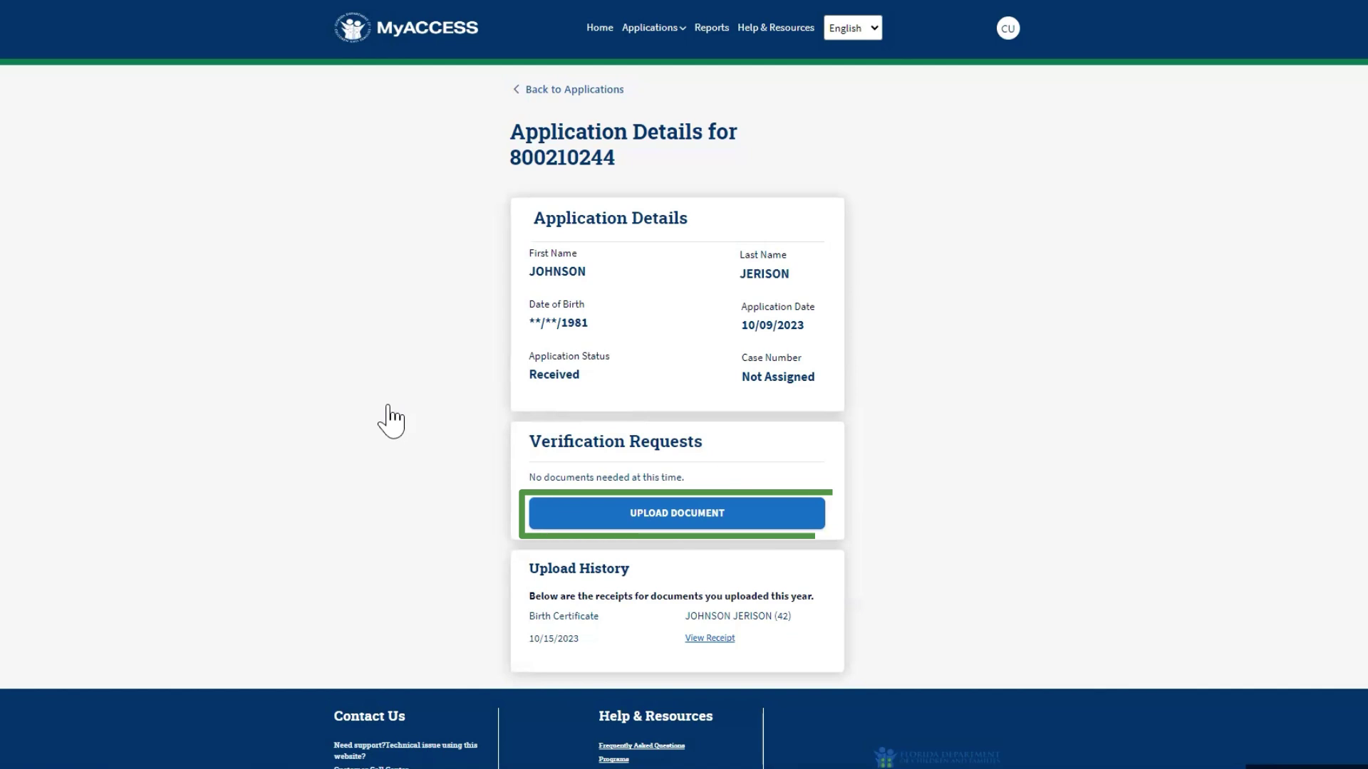
Upload test report.pdf as an Other document for the applicant on this application number.
left_click(597, 514)
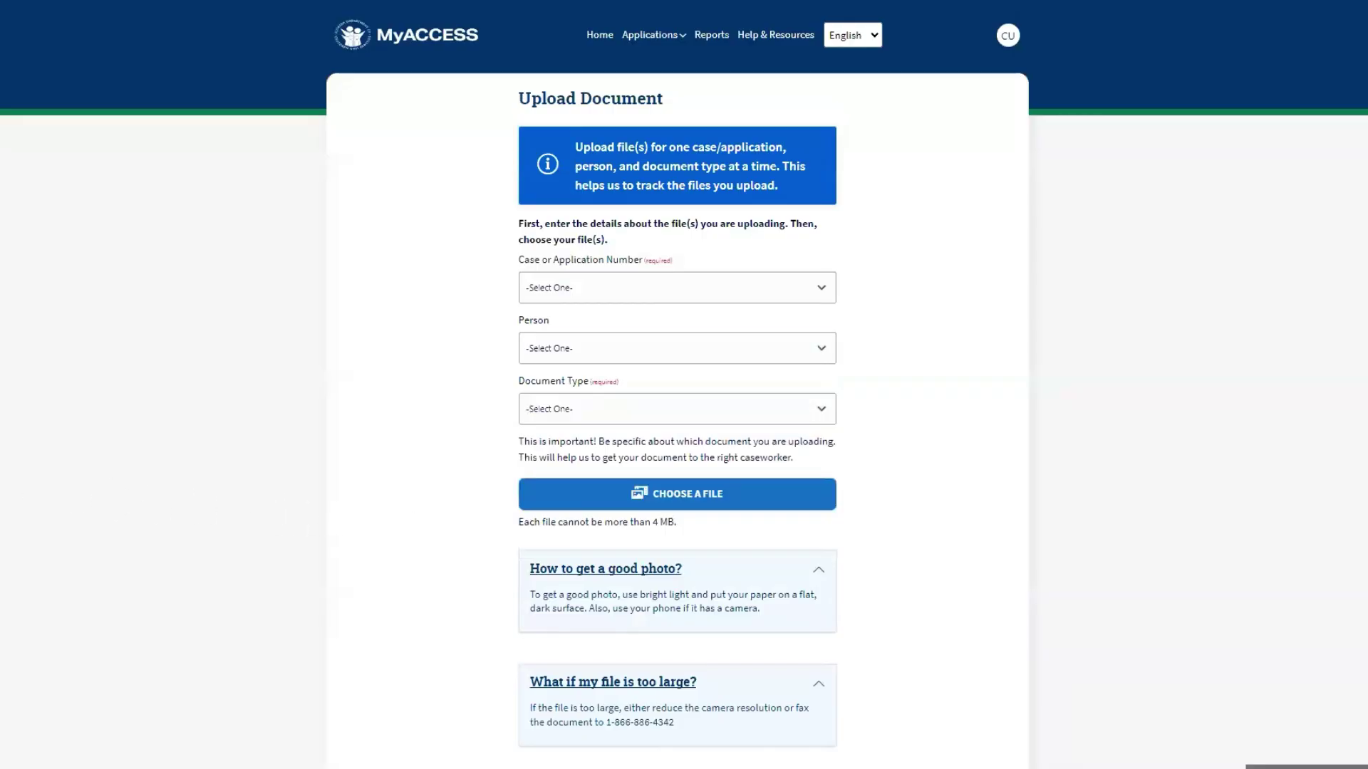
left_click(579, 288)
left_click(583, 332)
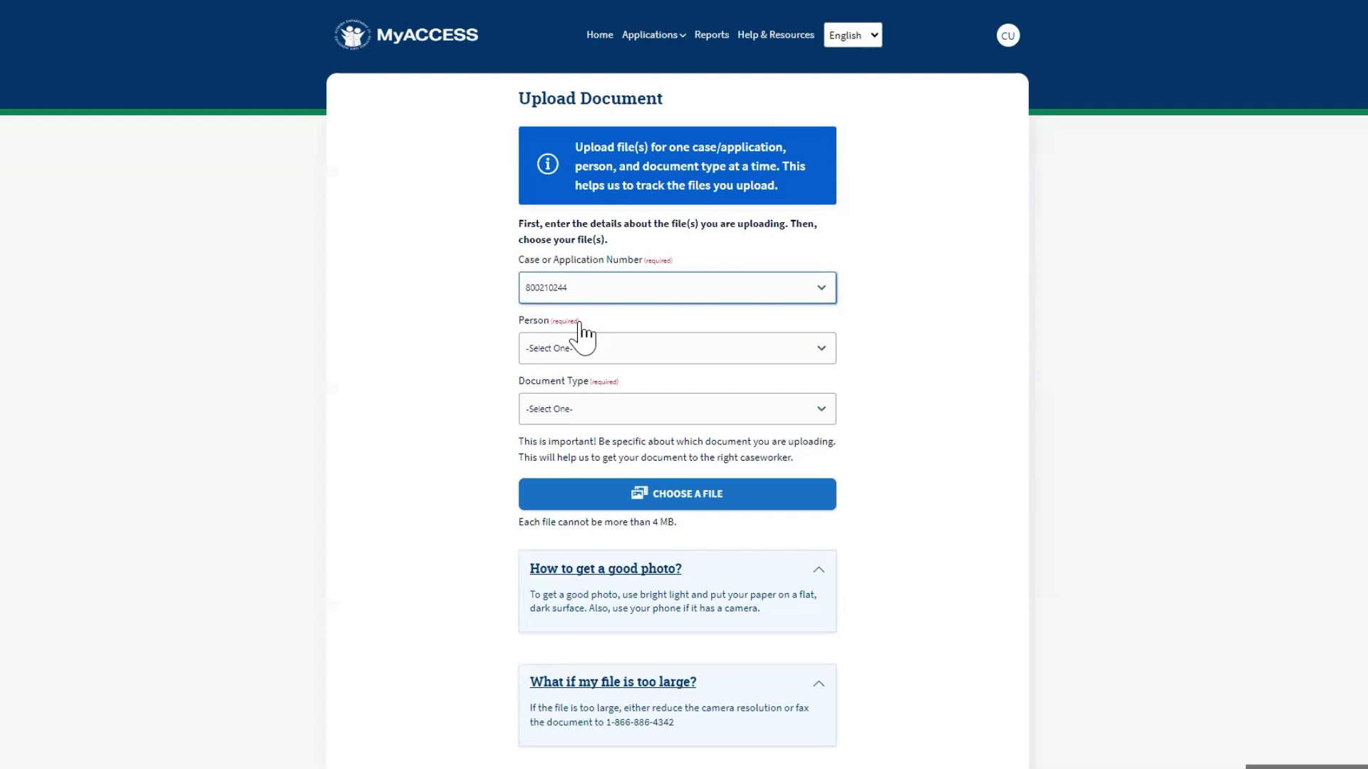
left_click(590, 351)
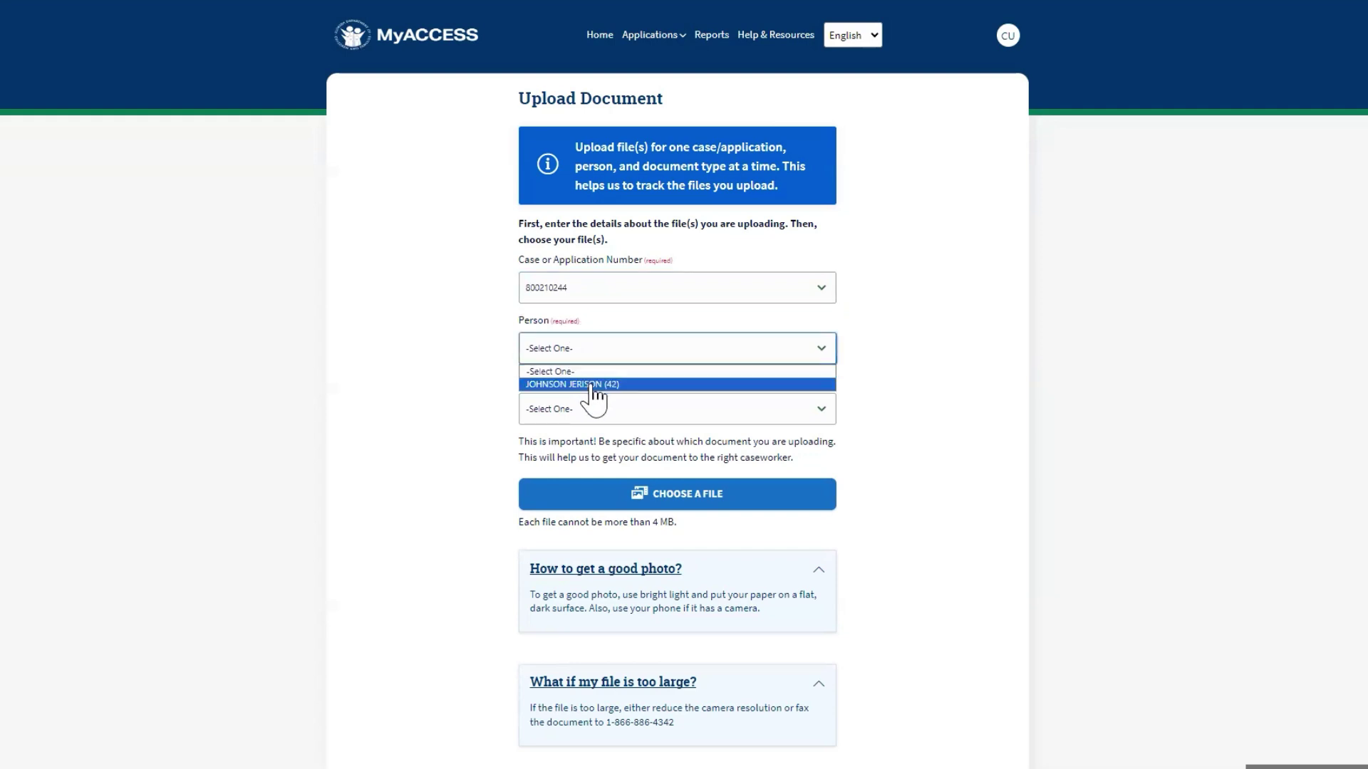
left_click(591, 385)
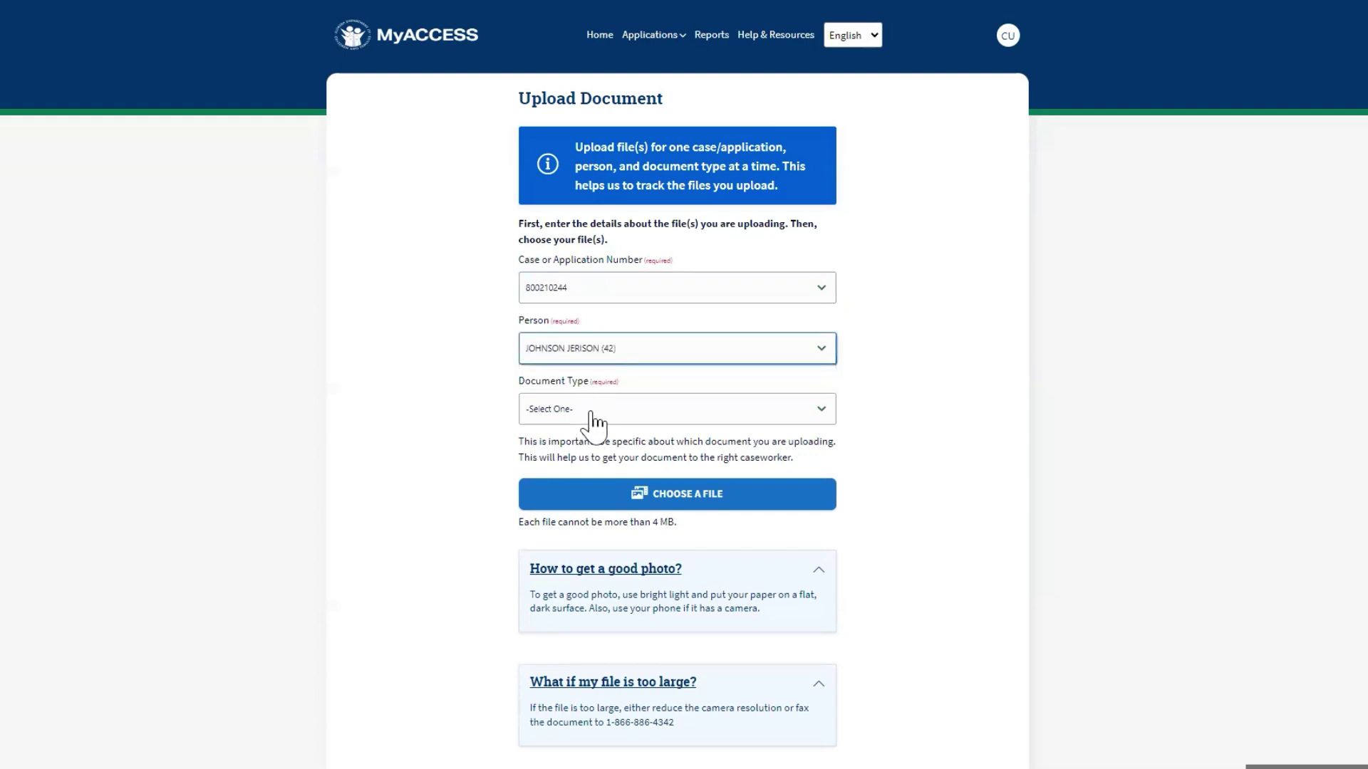
left_click(591, 413)
left_click(562, 559)
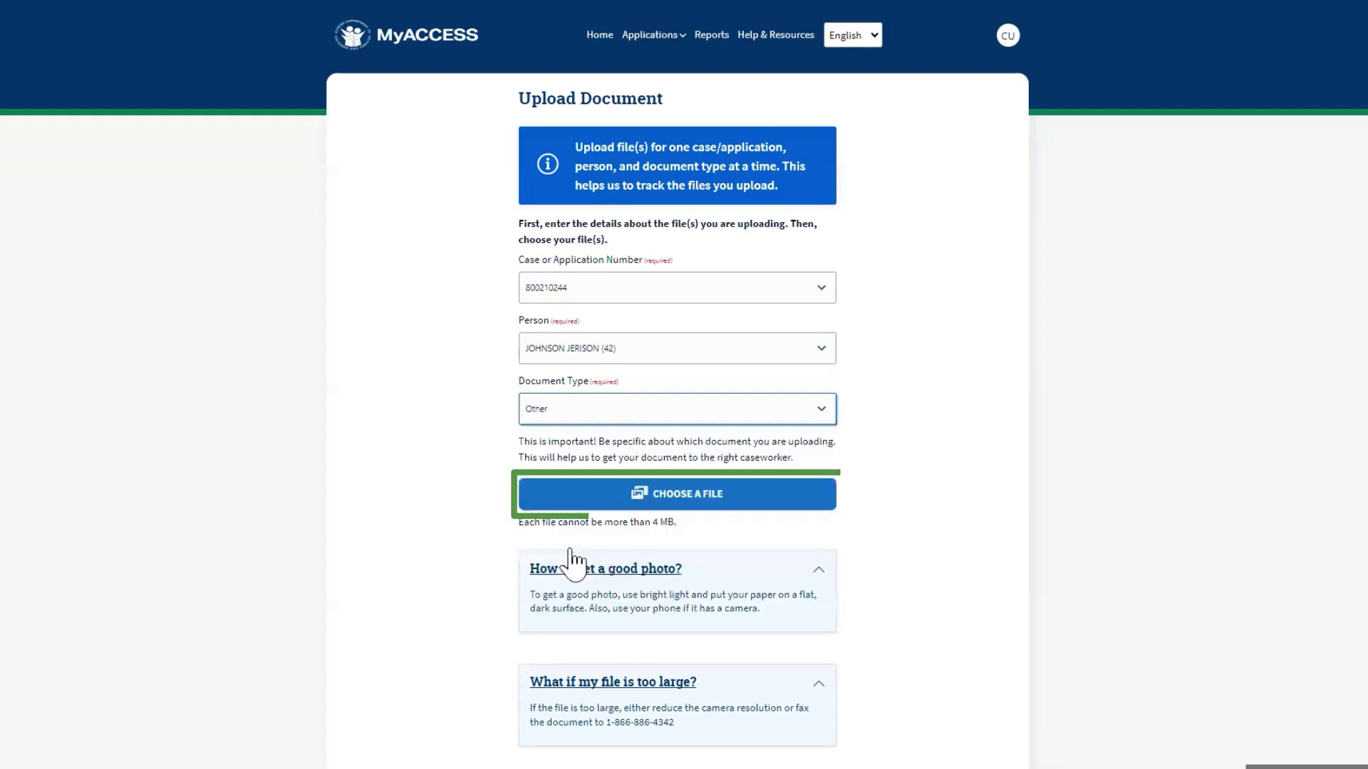
left_click(663, 492)
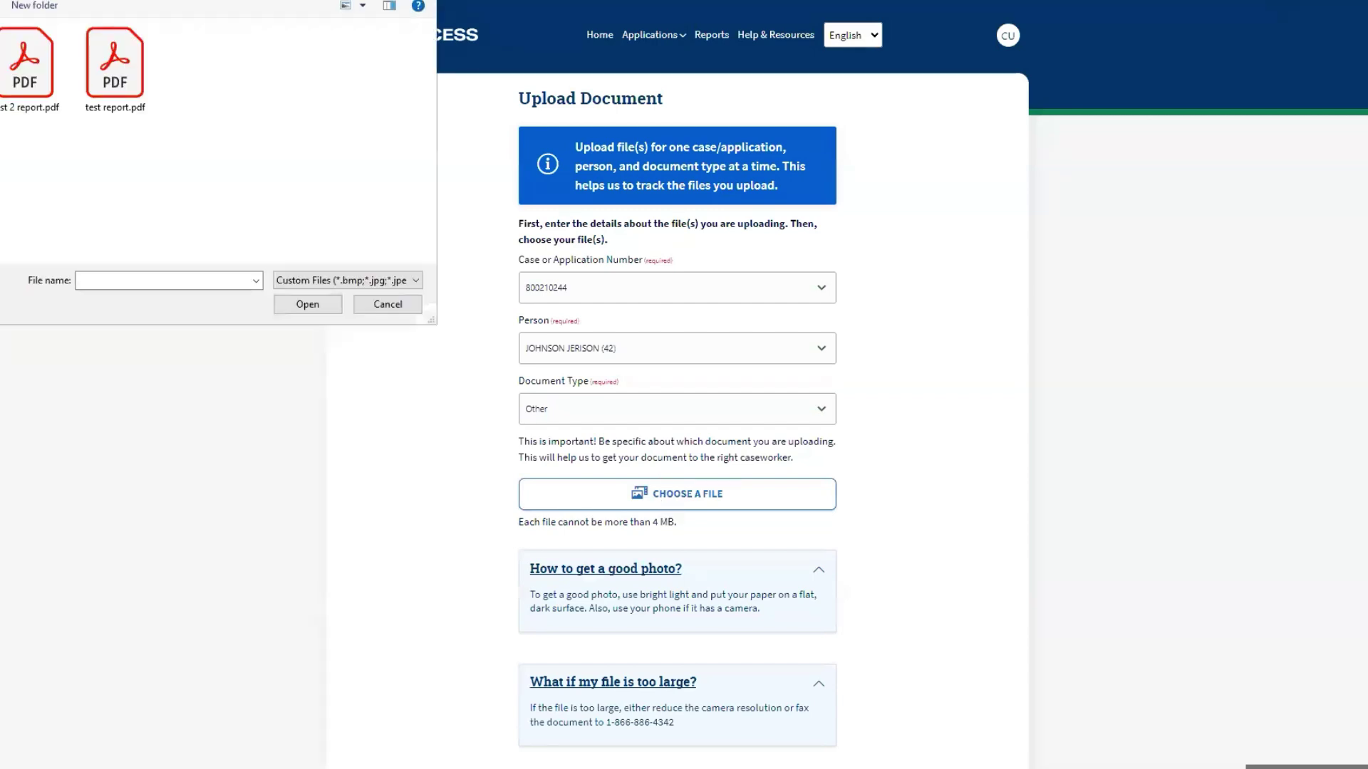
left_click(100, 66)
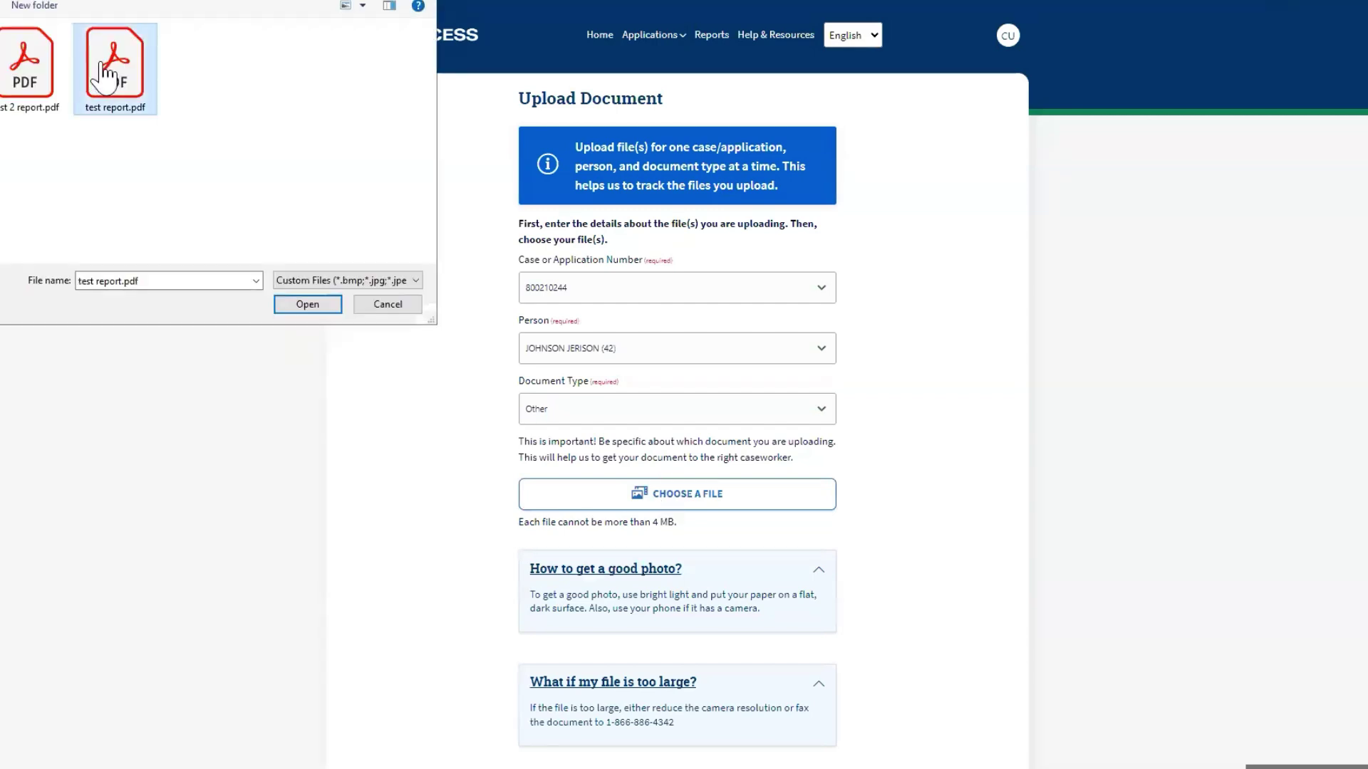
left_click(308, 312)
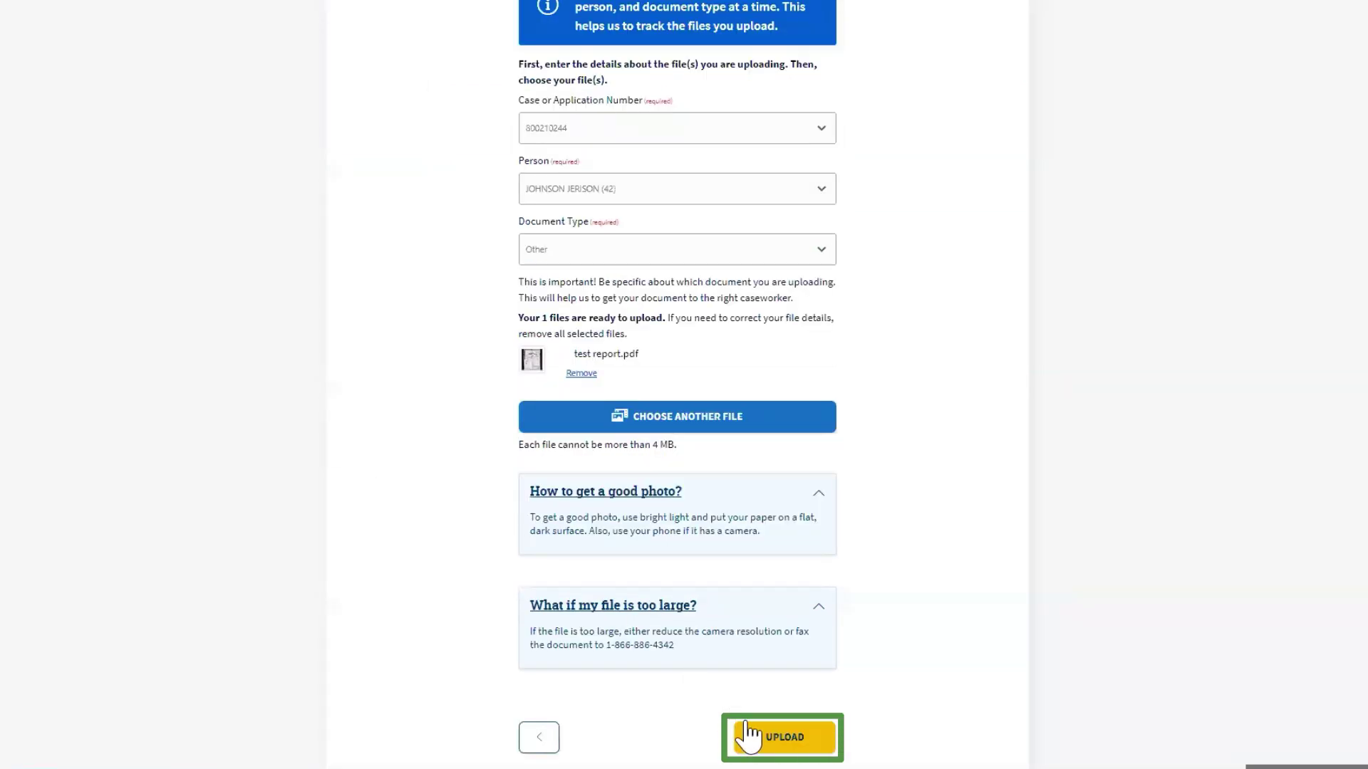
left_click(759, 735)
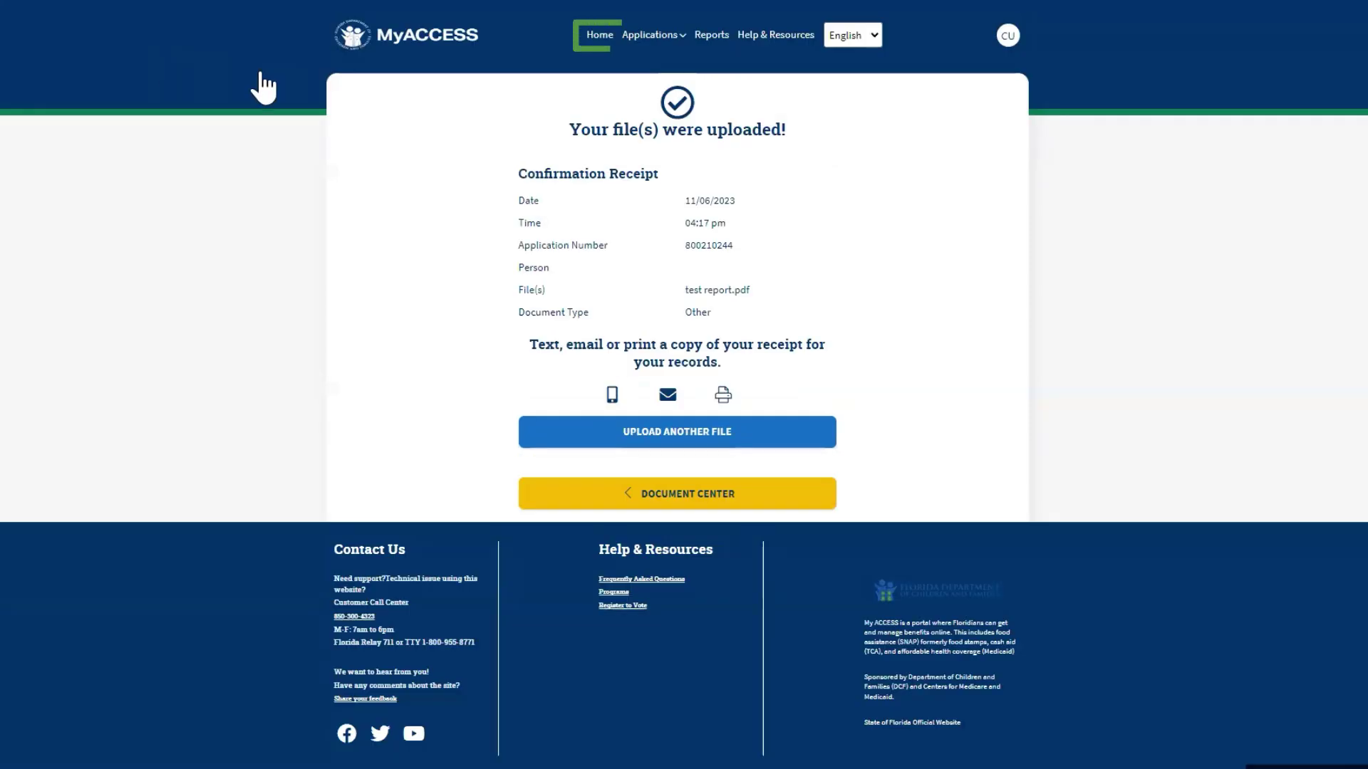
Return home and open the Document Center from the Submit Documents card.
left_click(598, 36)
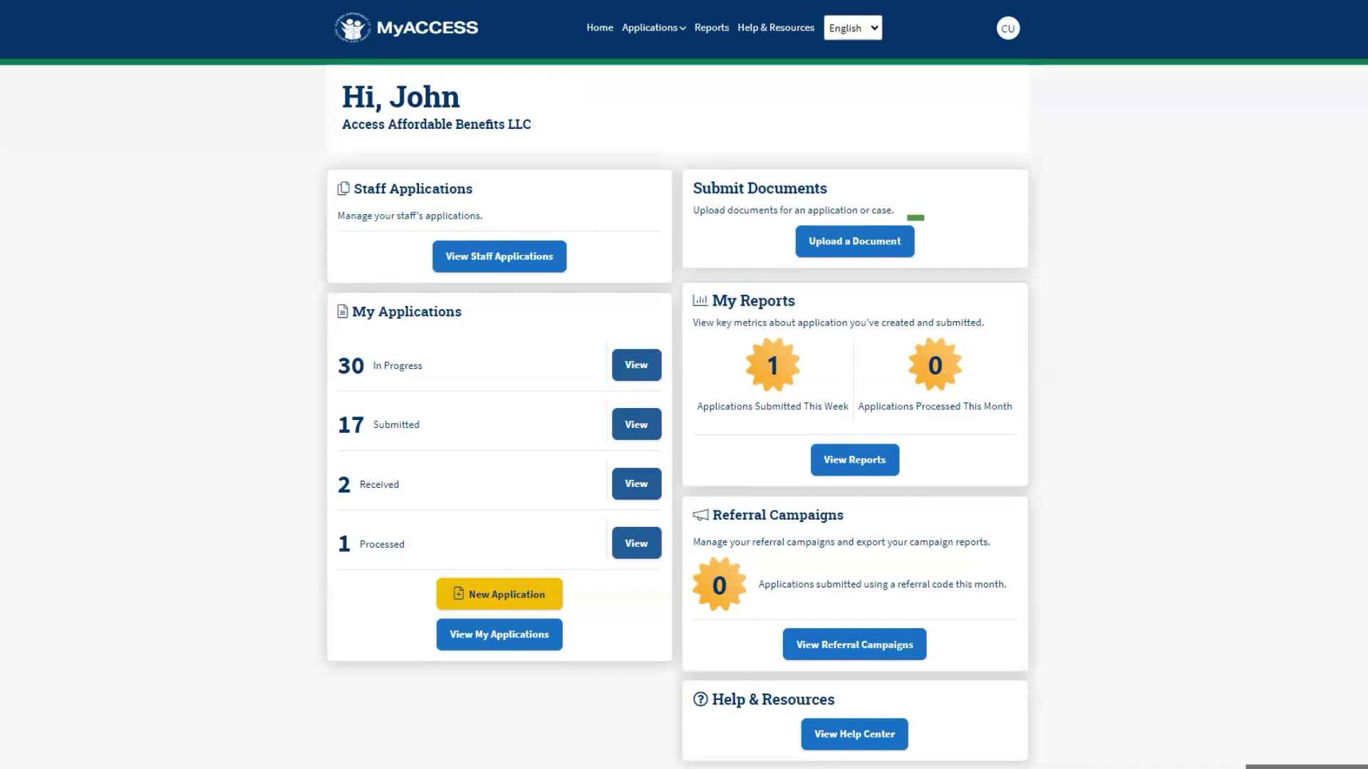
left_click(833, 246)
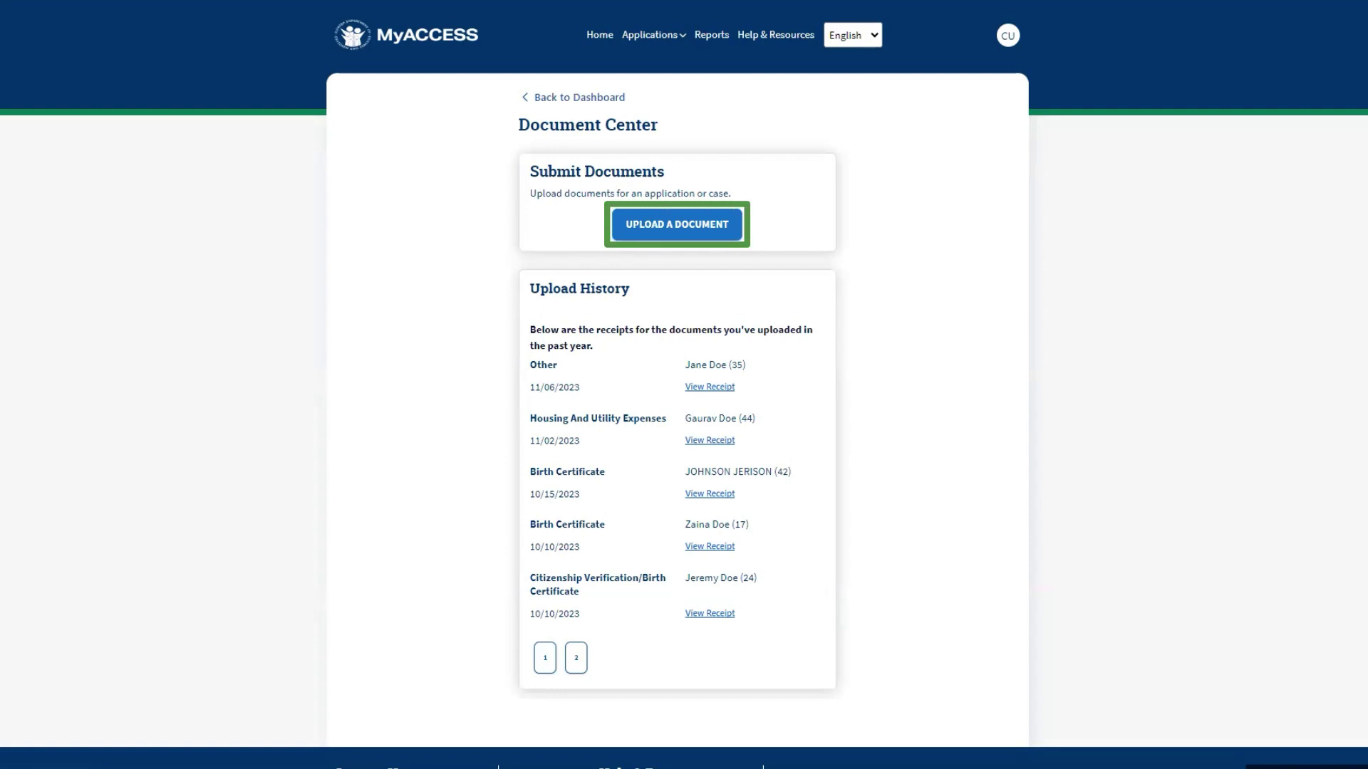
Start a new document upload against a case number and paste in the case number.
left_click(706, 227)
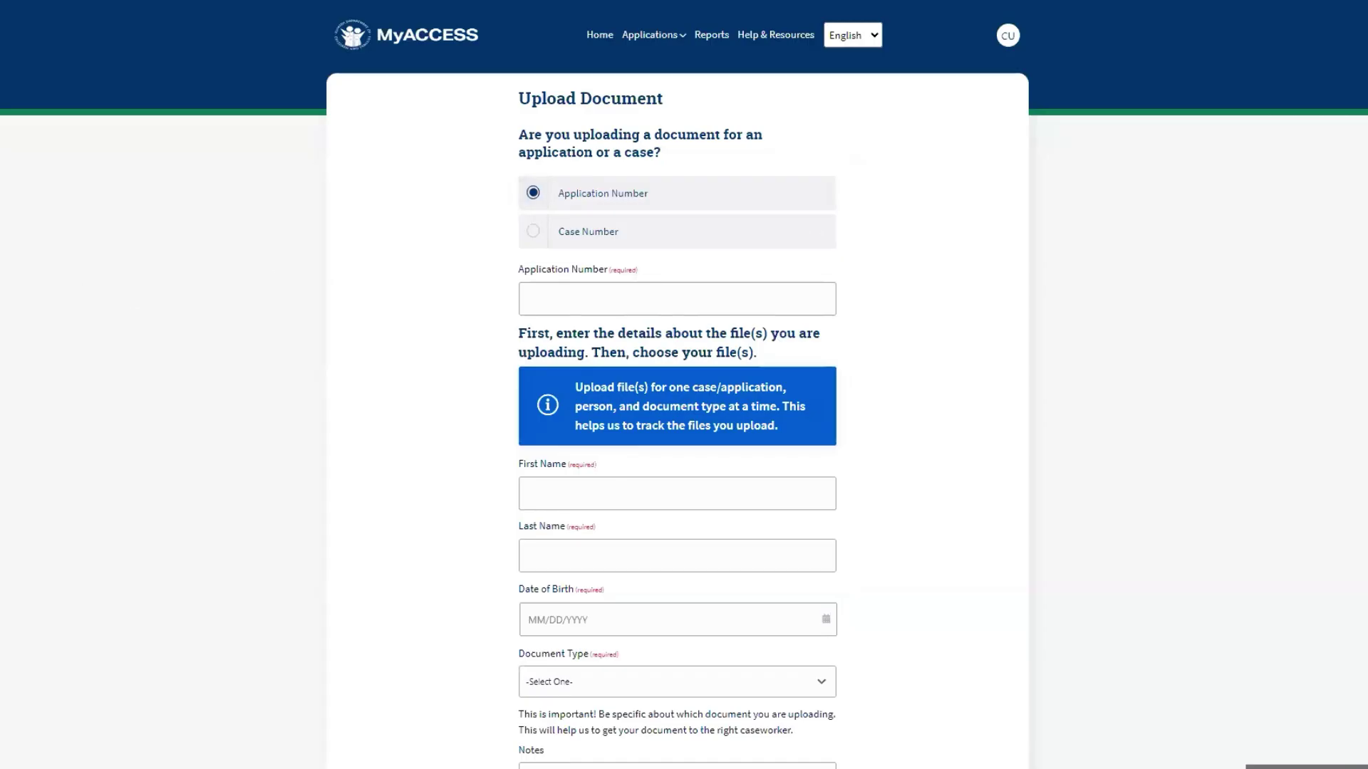
key("Down")
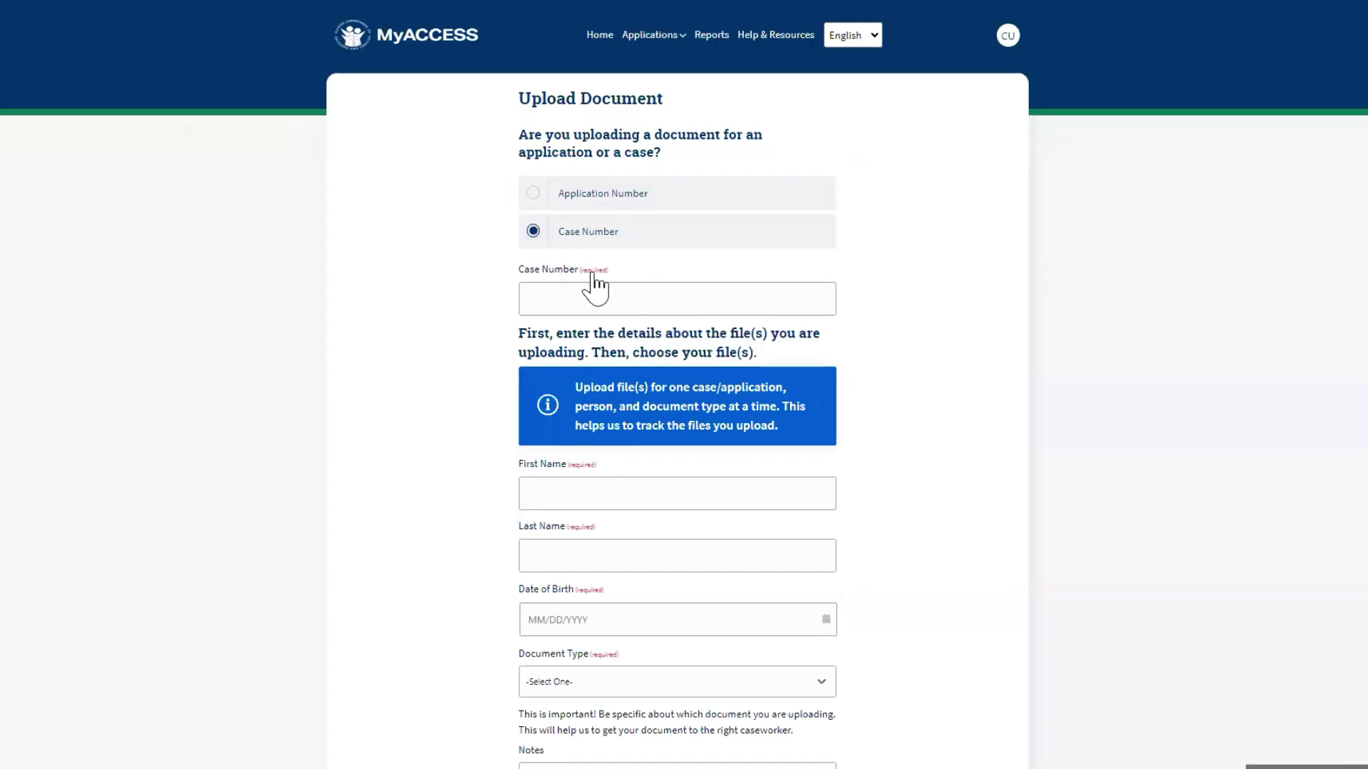
left_click(606, 294)
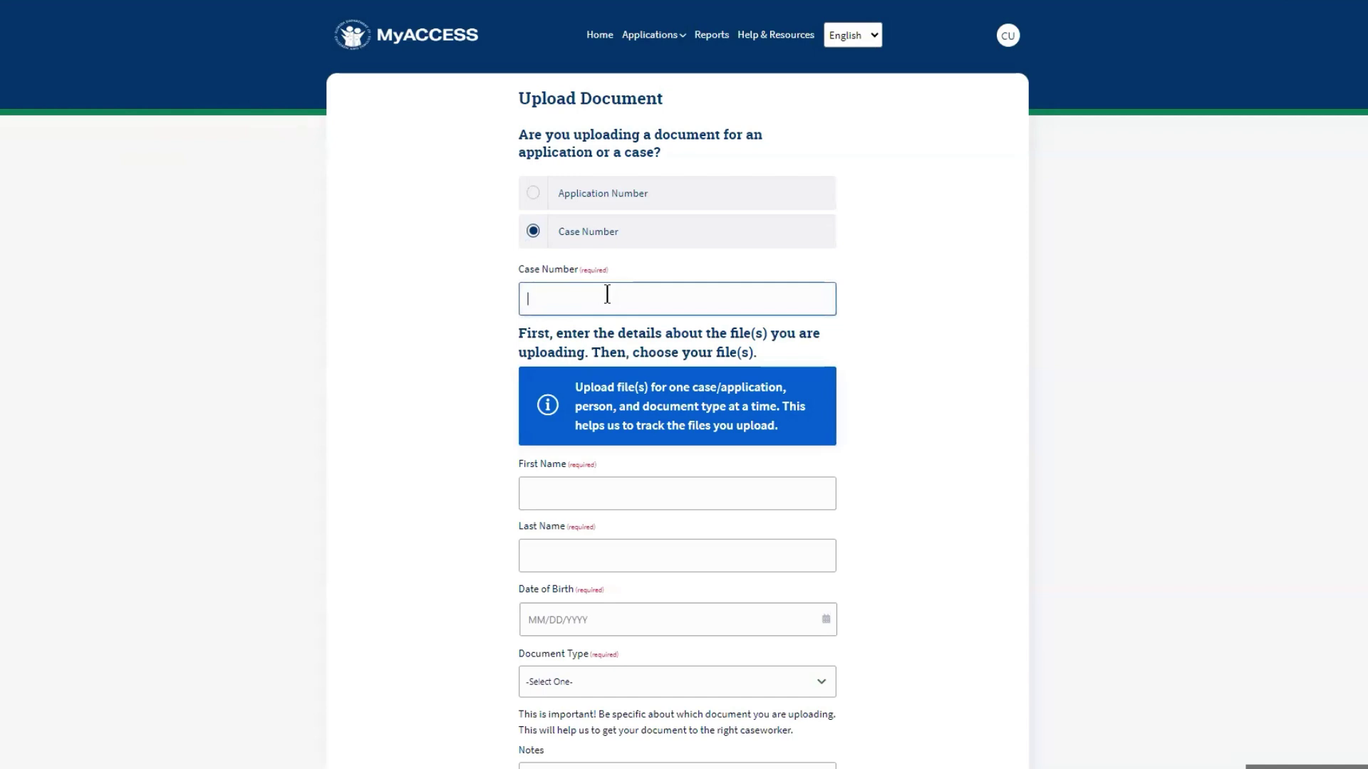
key("ctrl+v")
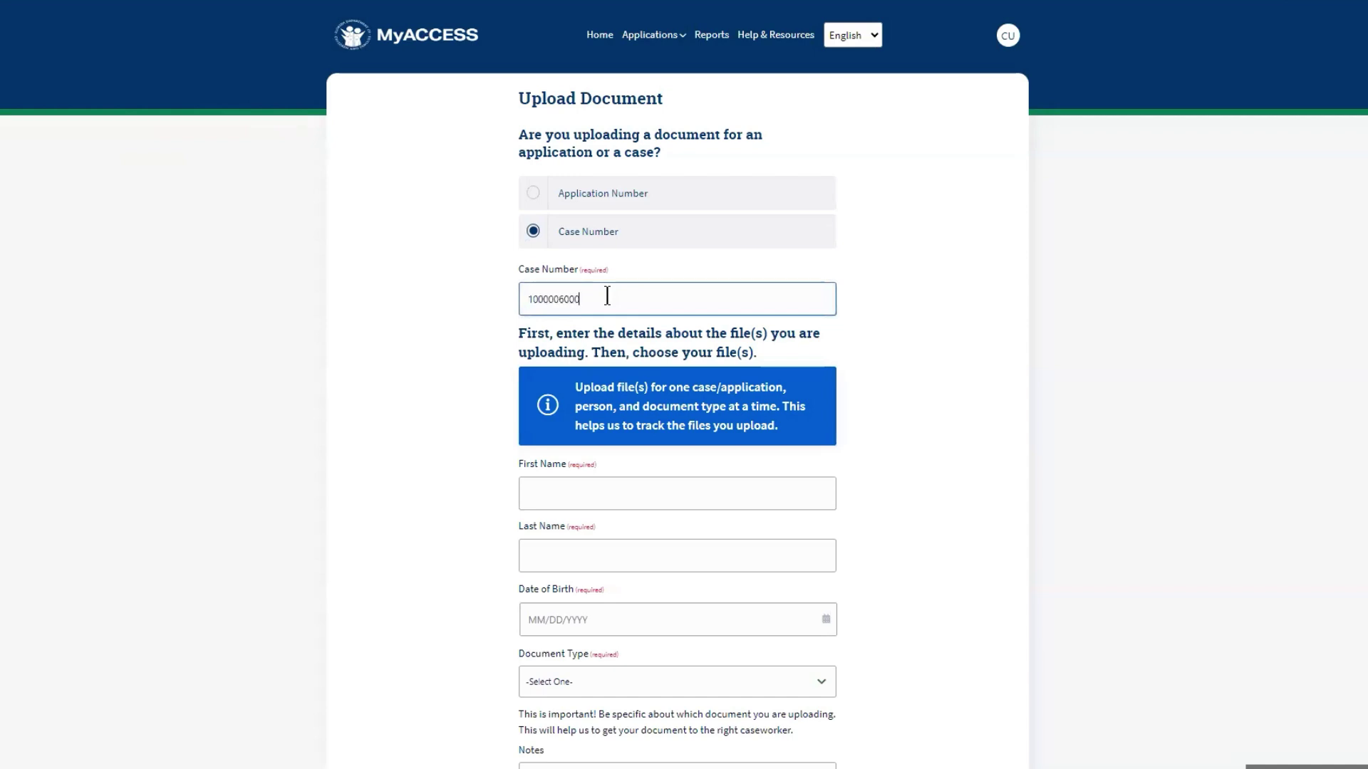
left_click(897, 417)
Enter the applicant's first name, last name and birth date, and choose document type Other.
left_click(626, 497)
type("Jane")
left_click(590, 563)
type("Doe")
left_click(607, 611)
type("01/01/1990")
left_click(607, 682)
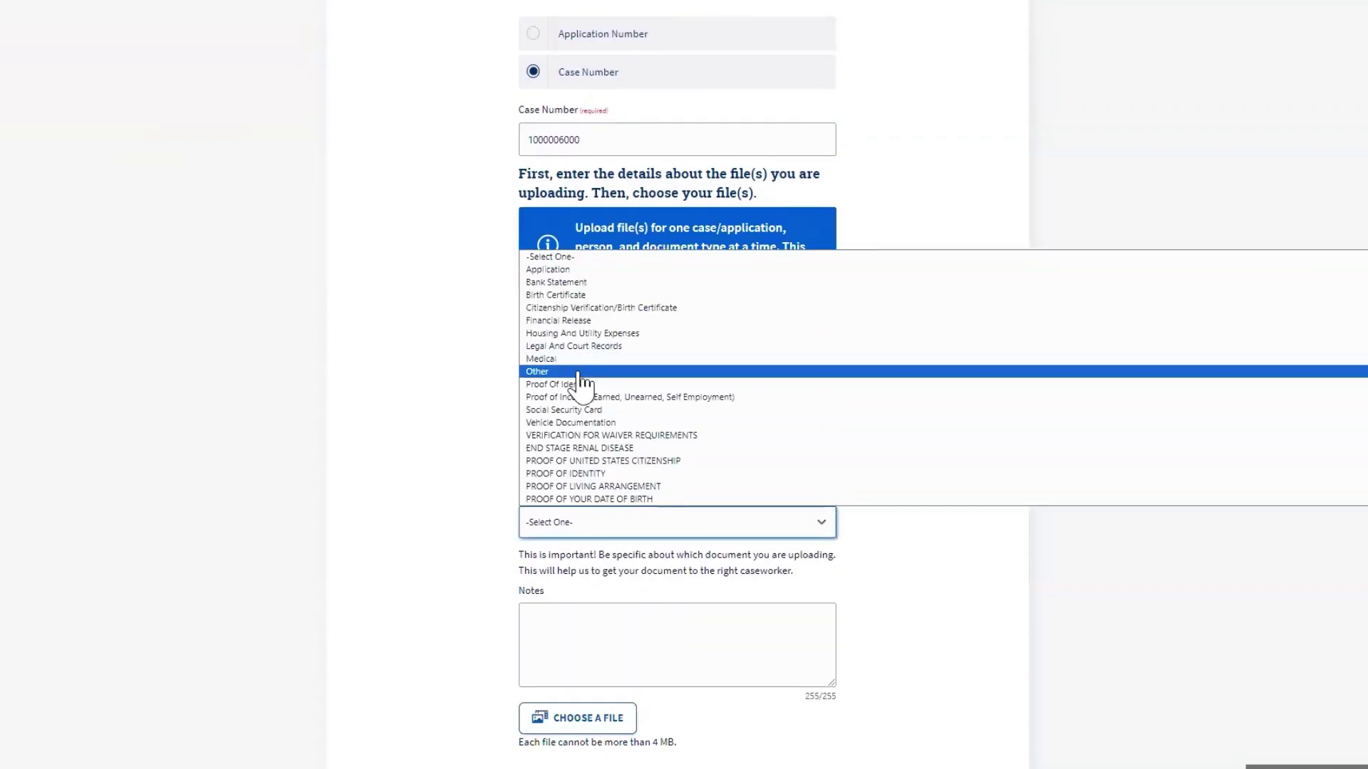
left_click(579, 373)
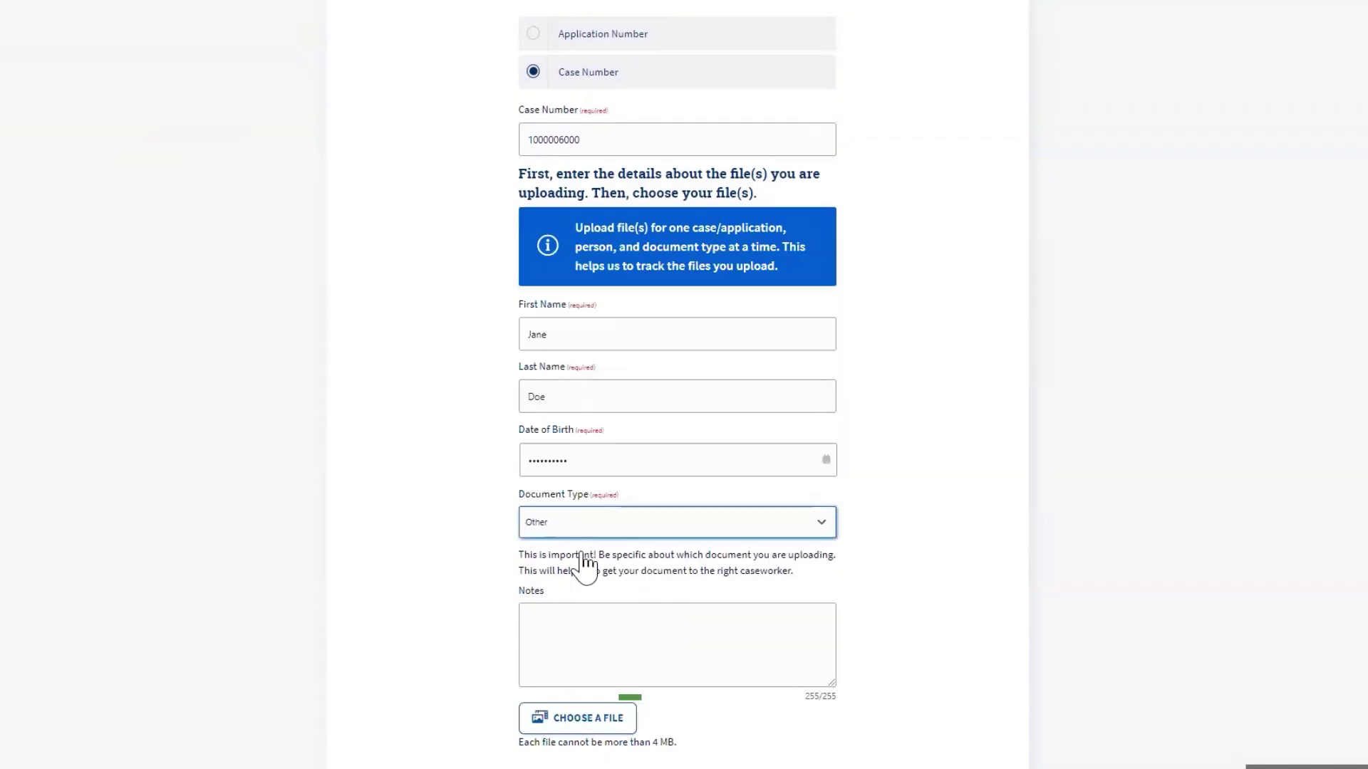
Attach test report.pdf and test 2 report.pdf to the case form and upload both.
left_click(593, 734)
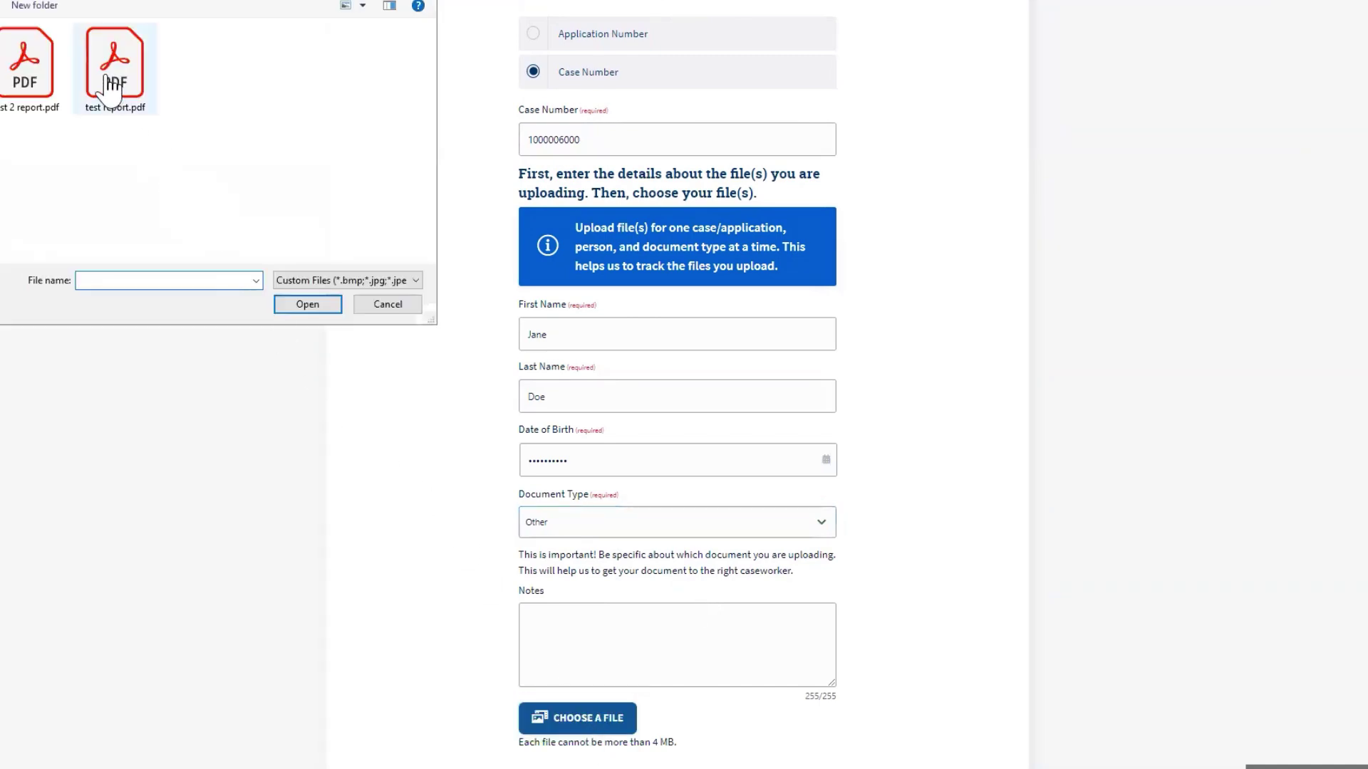
left_click(110, 85)
double_click(108, 86)
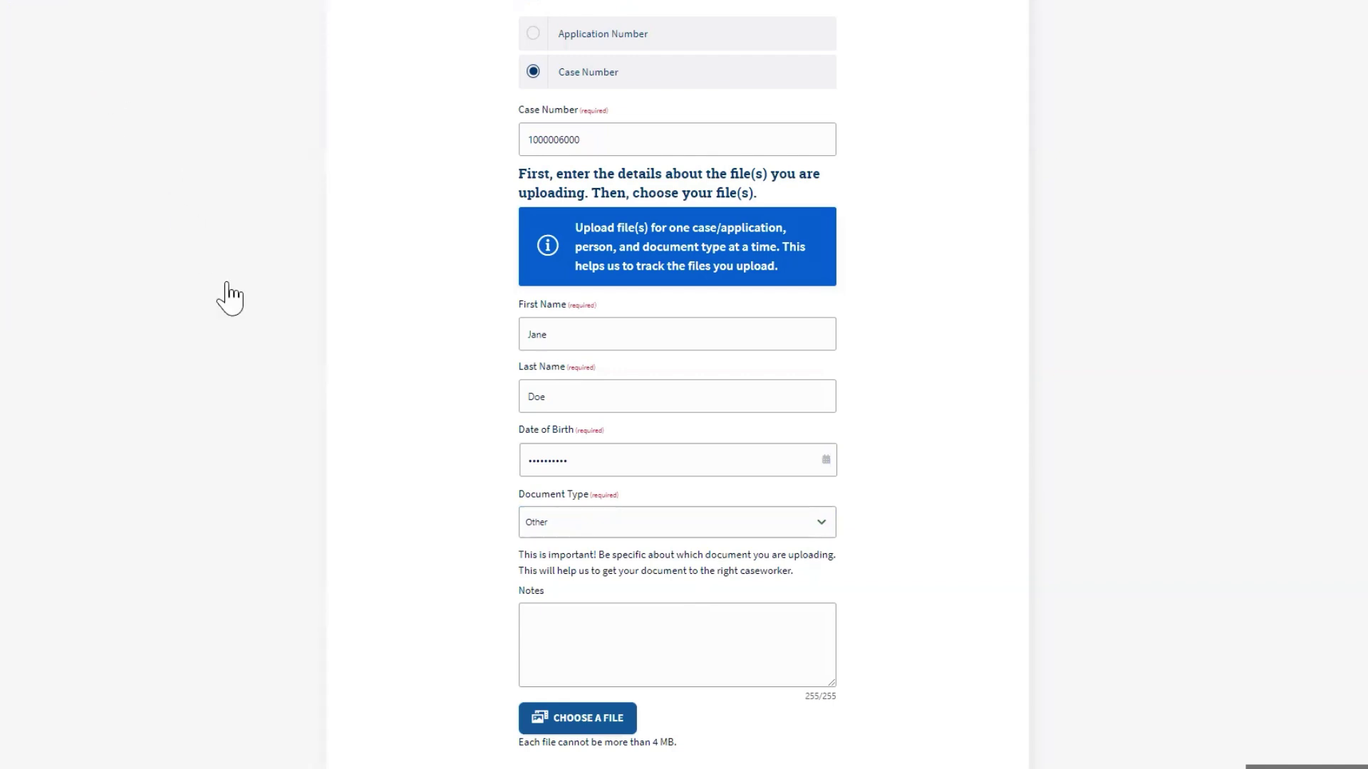
scroll(827, 607, "down", 1)
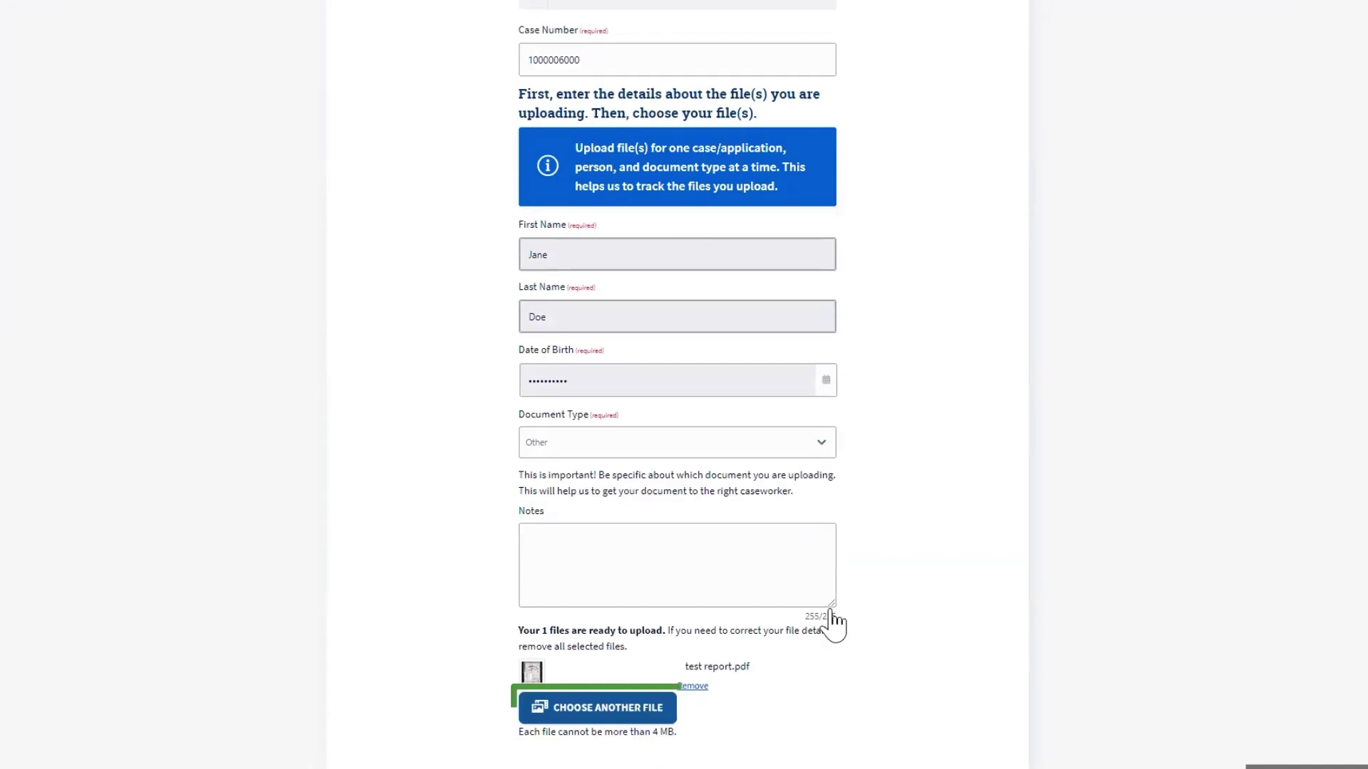
left_click(601, 708)
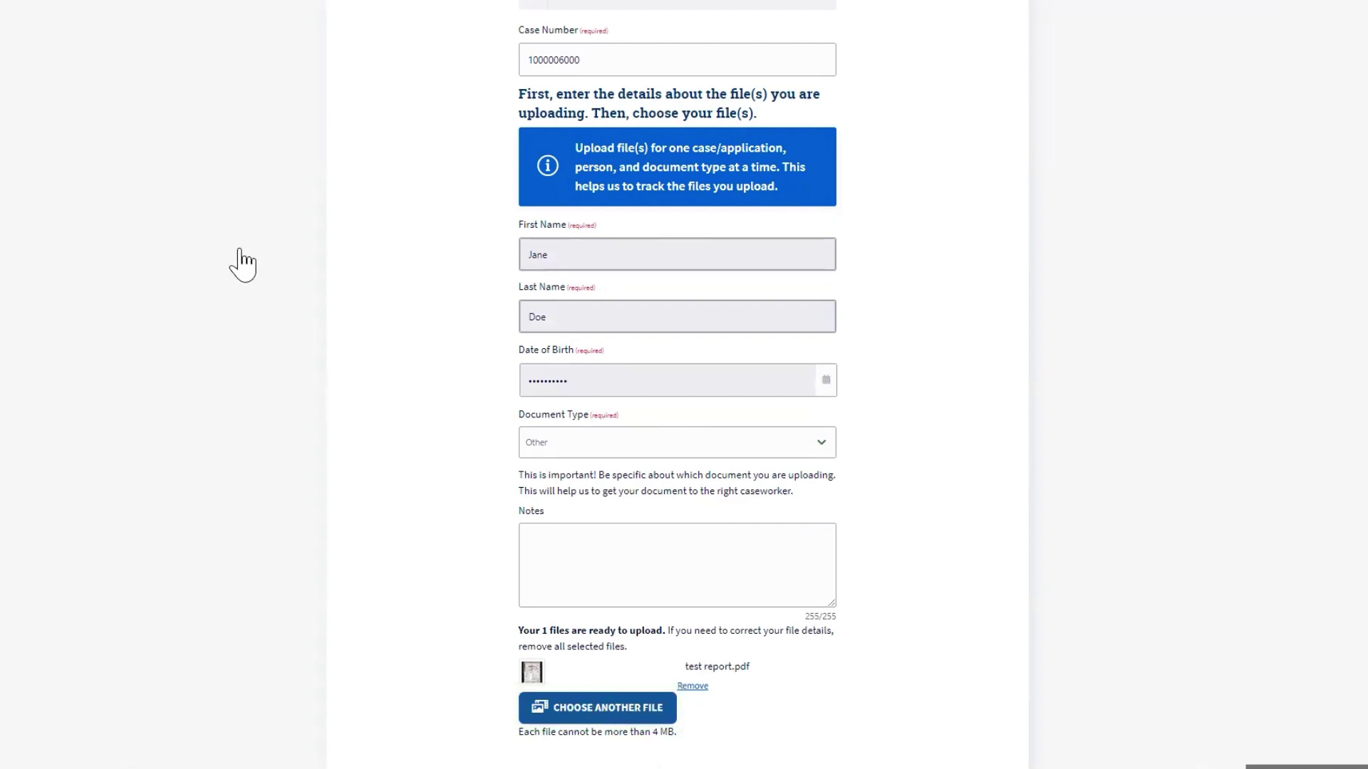
double_click(59, 114)
scroll(866, 594, "down", 1)
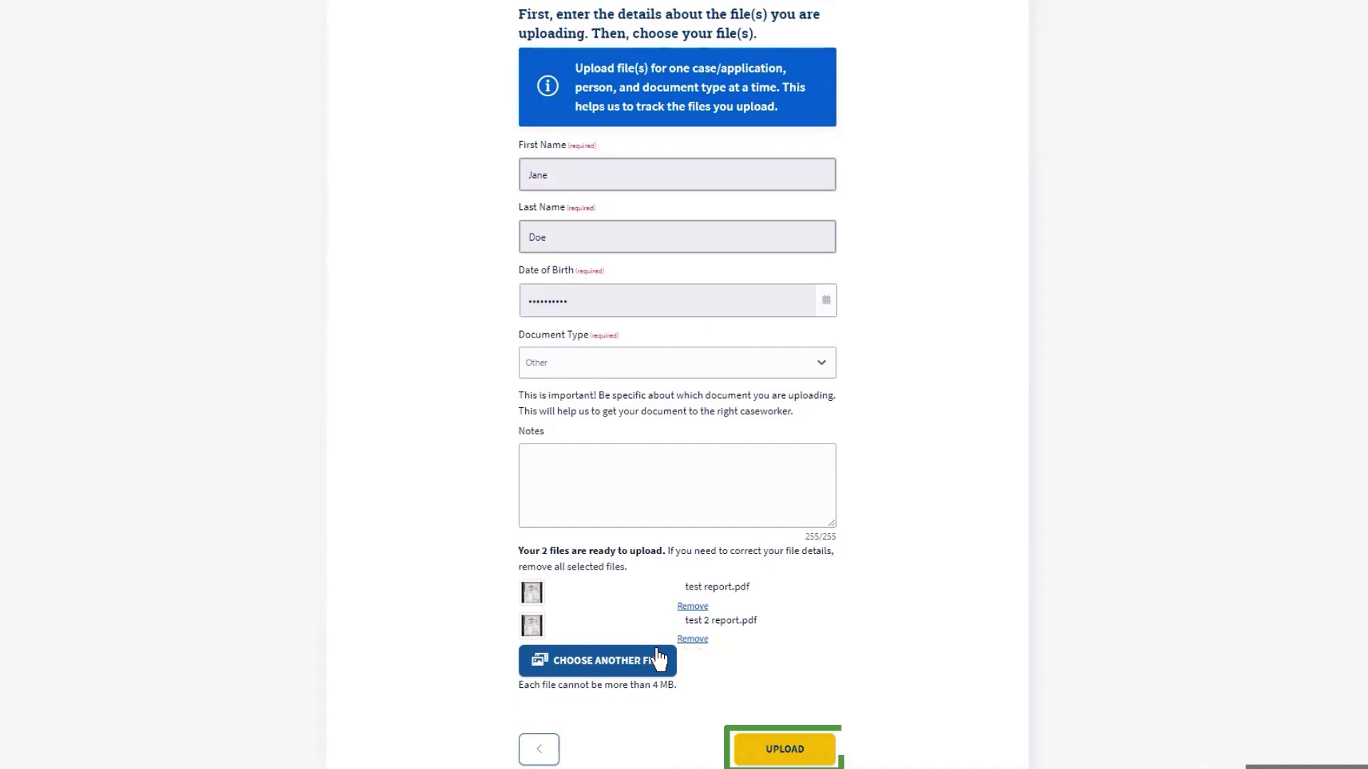
left_click(790, 759)
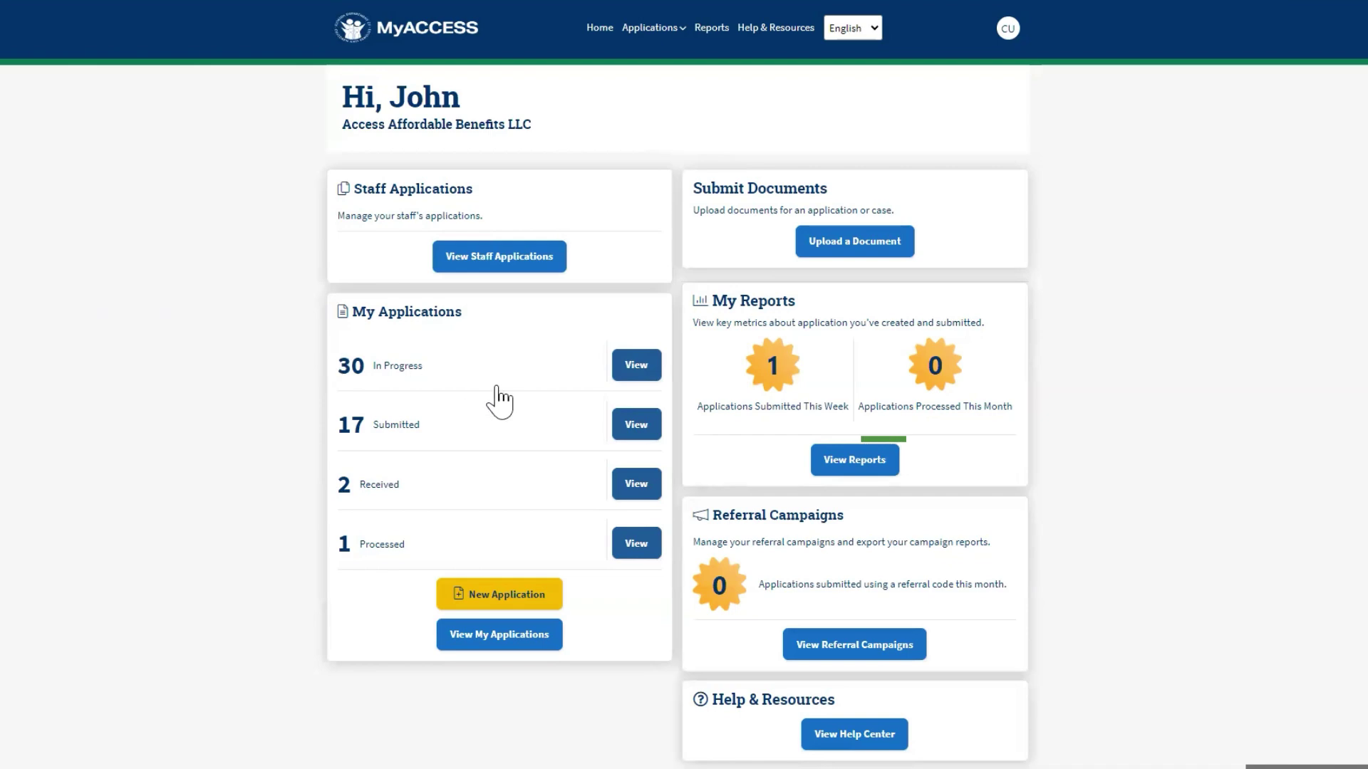
Apply the 10/07/2023–11/06/2023 range on the Reports page and export the SNAP applications data.
left_click(848, 463)
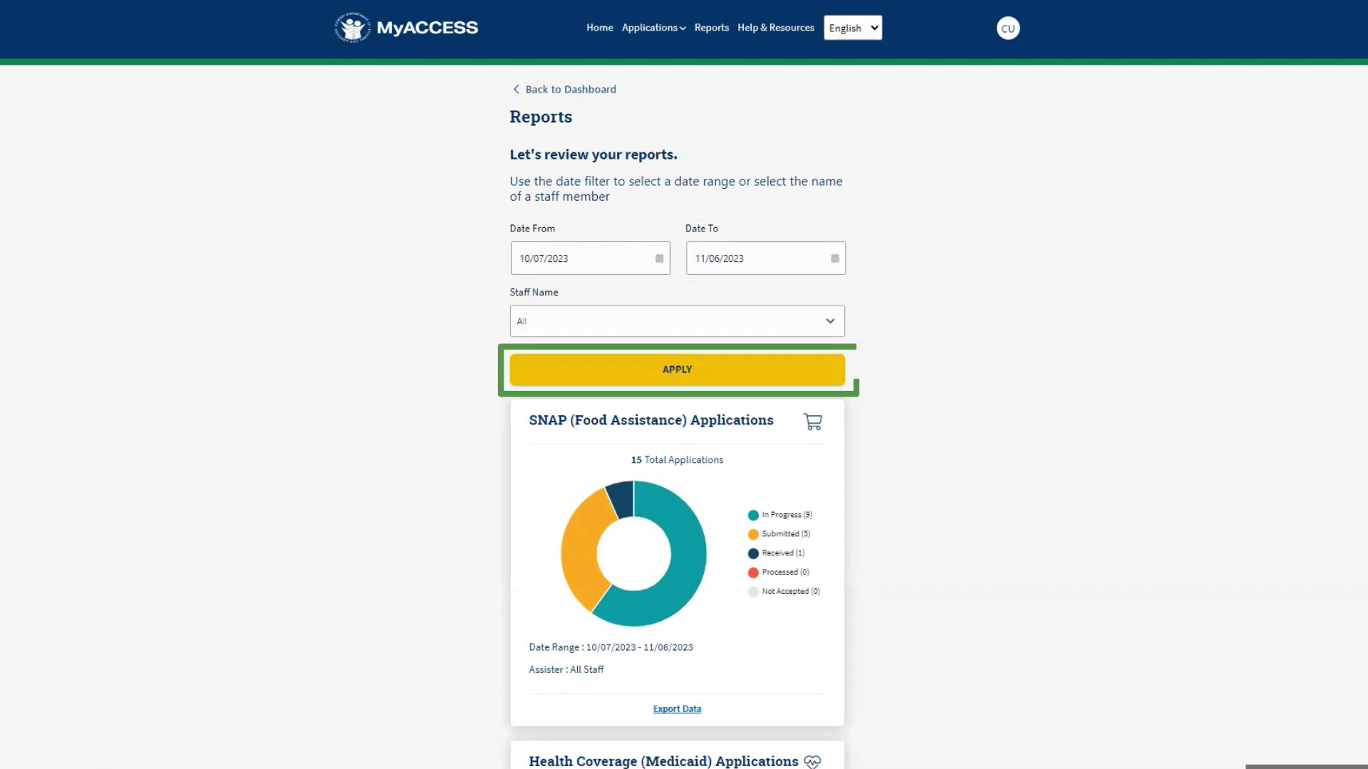
left_click(632, 388)
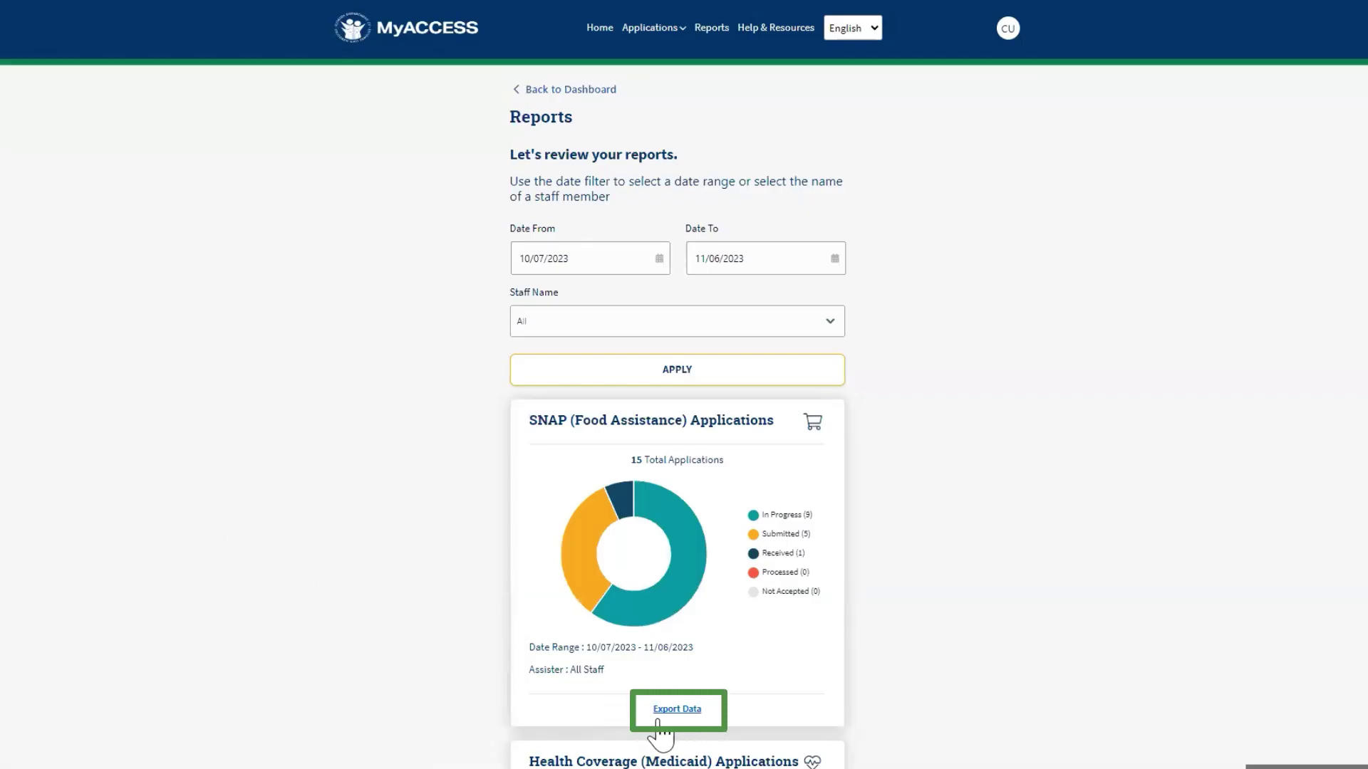
left_click(667, 714)
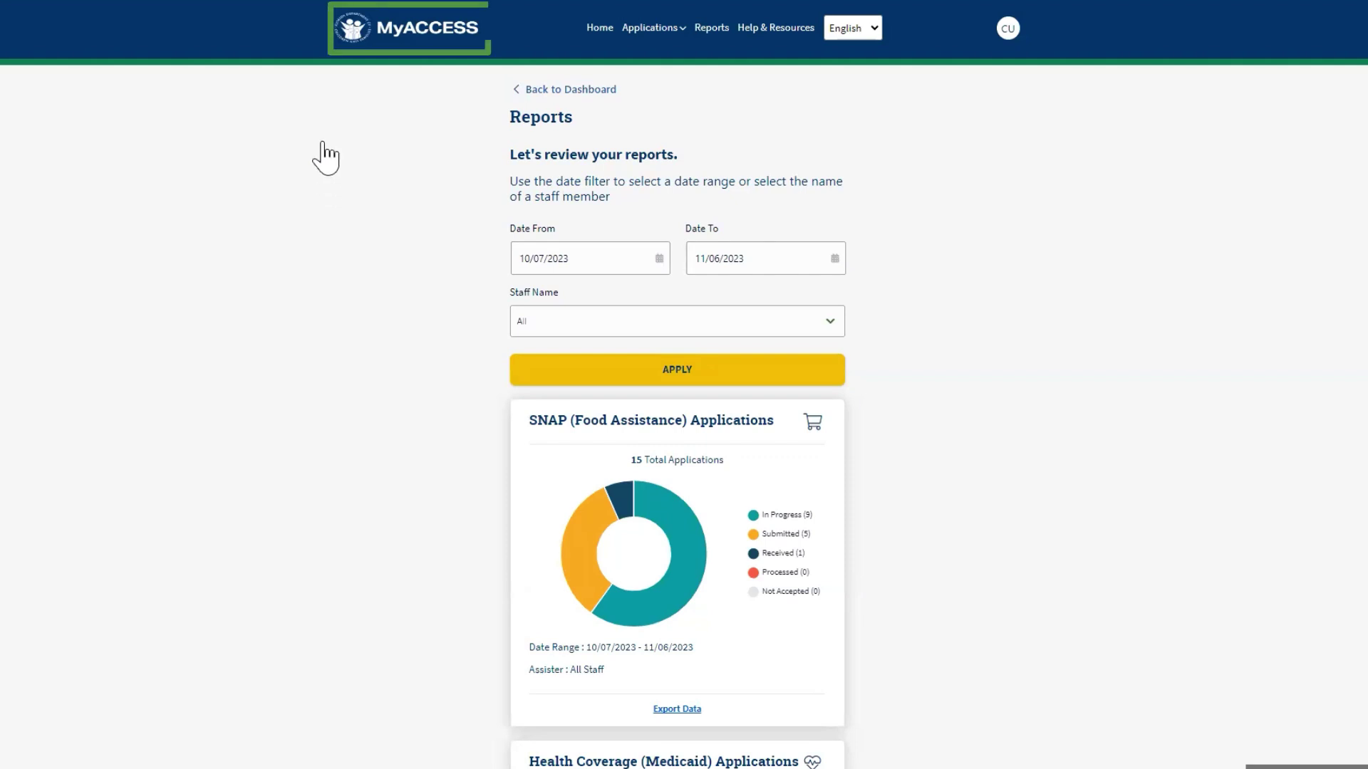
Return to the dashboard via the MyACCESS logo to reach Referral Campaigns.
left_click(352, 29)
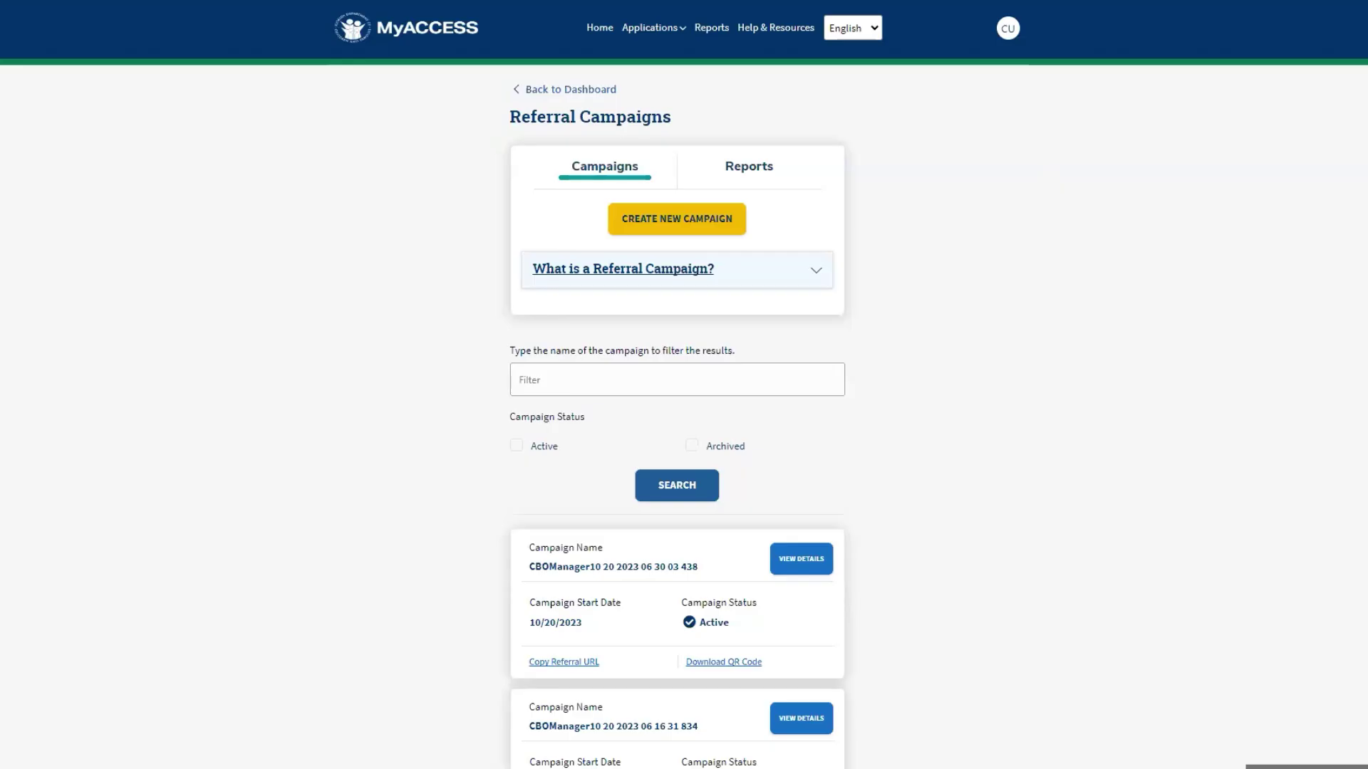
Create a new campaign named October2023, starting 11/06/2023, with custom referral code October23.
left_click(690, 225)
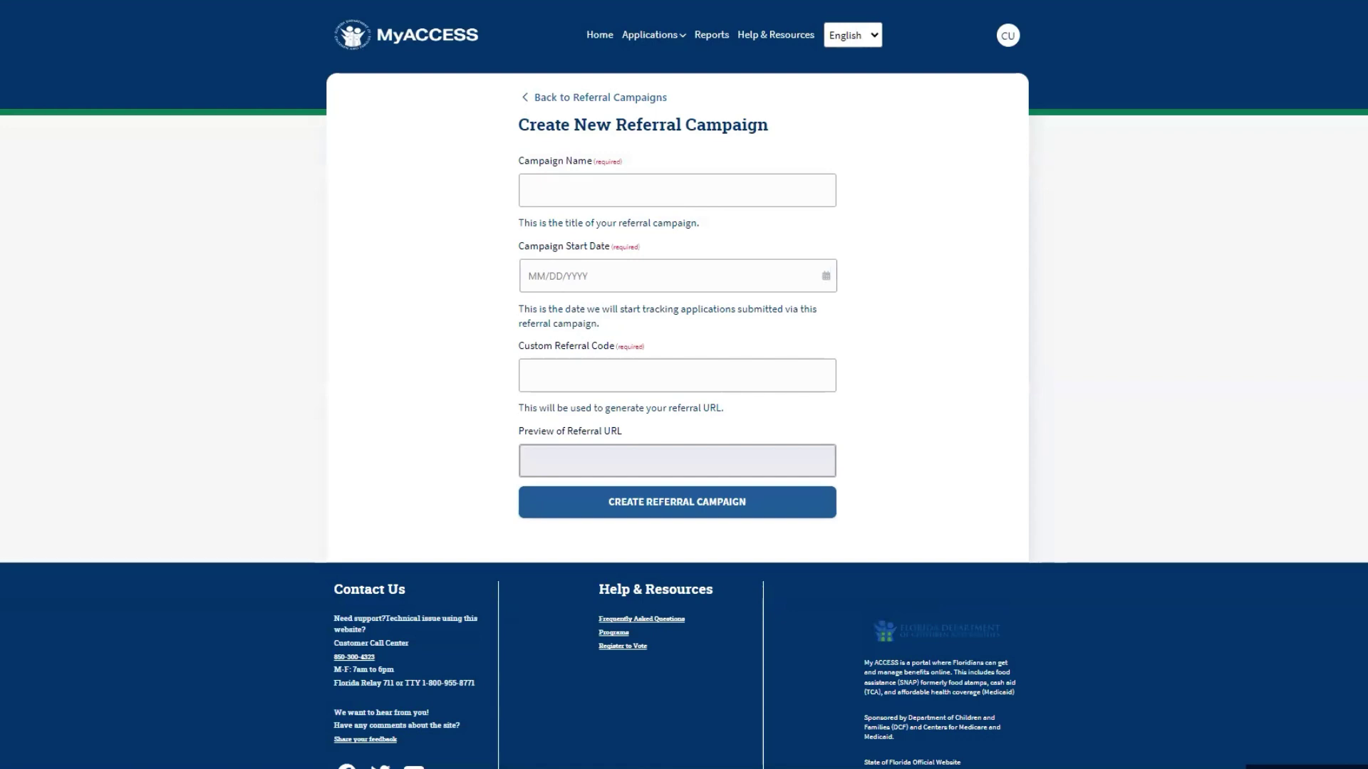
left_click(684, 186)
type("October2023")
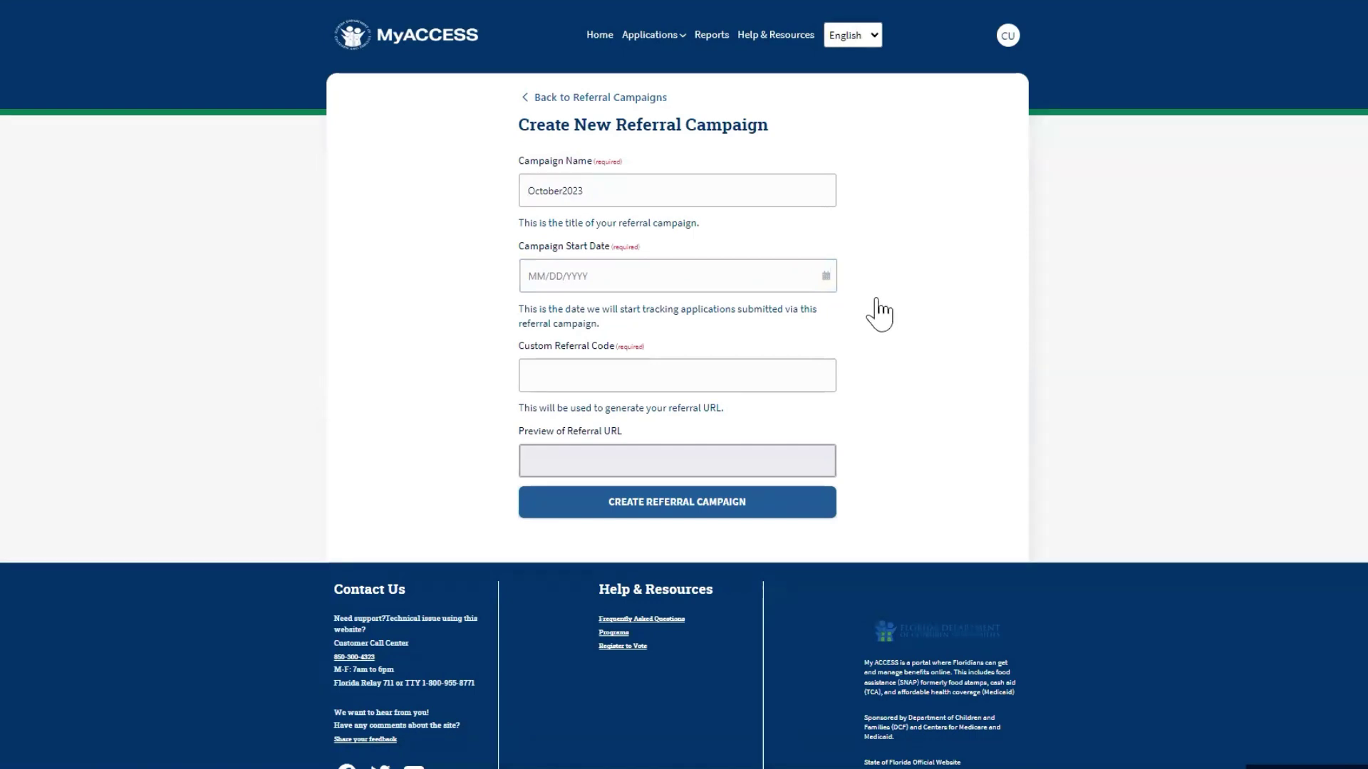
left_click(825, 277)
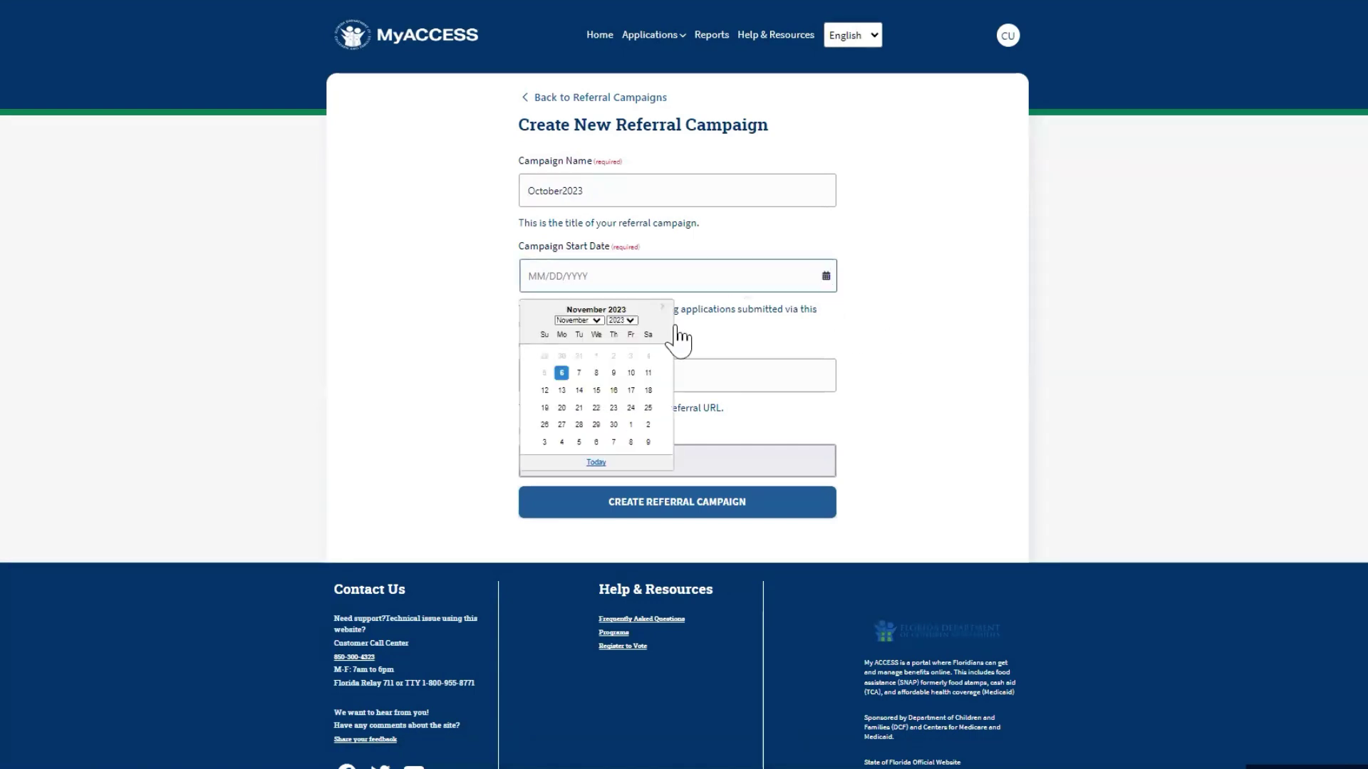
left_click(561, 373)
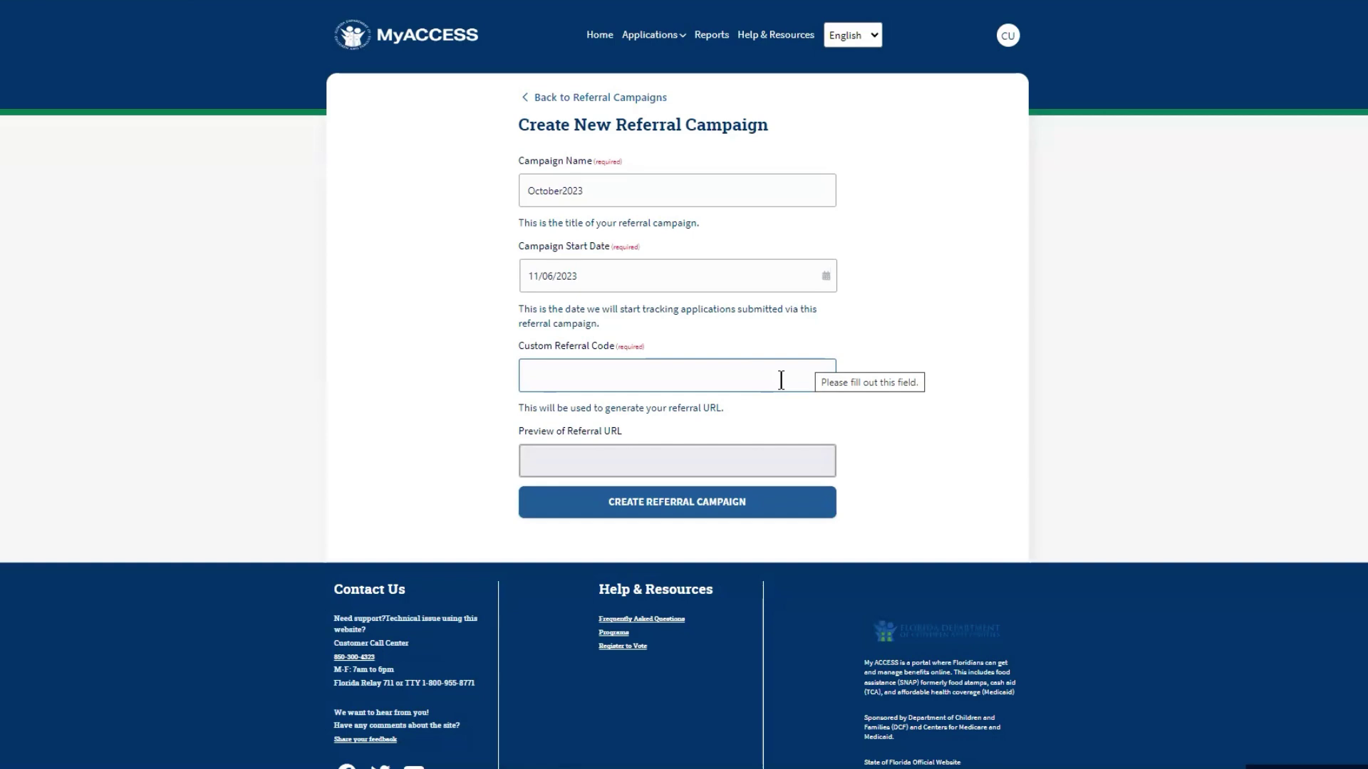
left_click(745, 383)
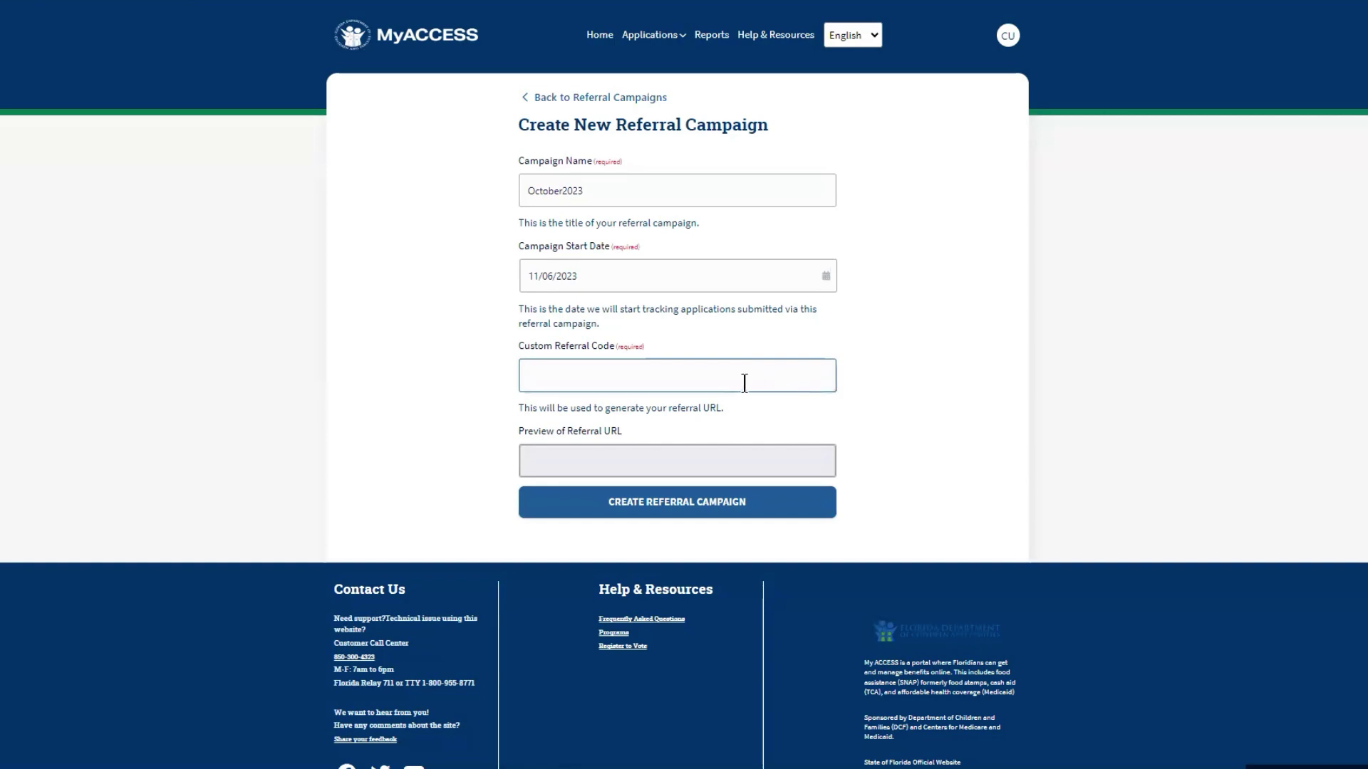
type("Octobe")
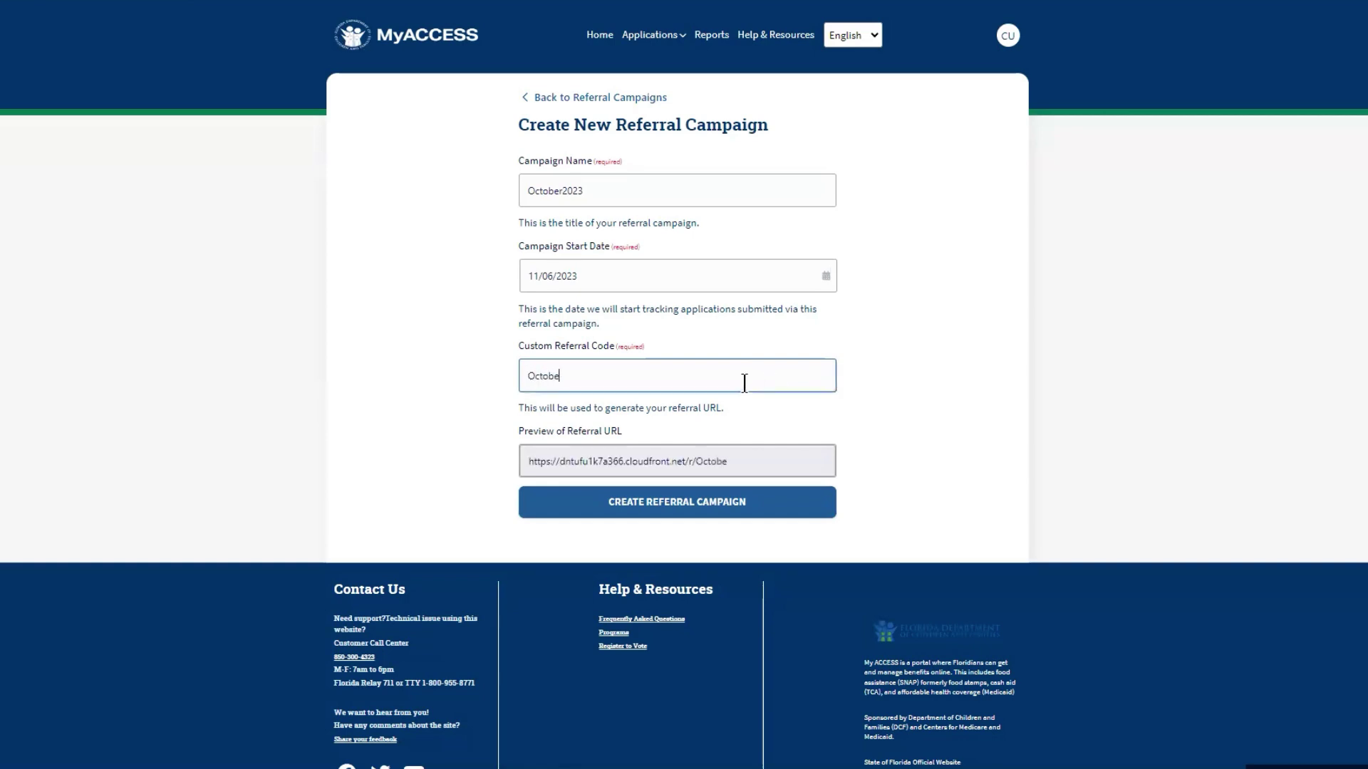
type("r23")
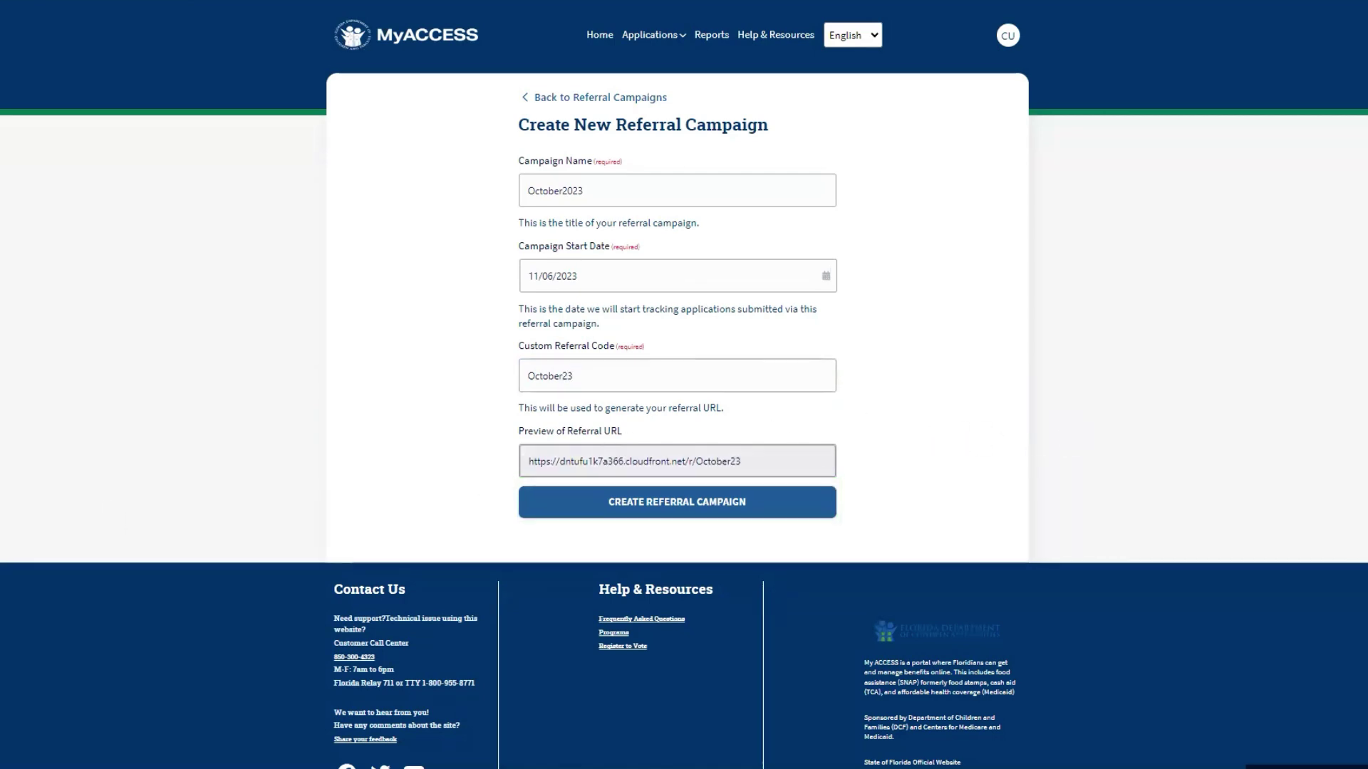
Submit the October2023 campaign to generate its URL and QR code, then return to the campaigns list.
left_click(645, 506)
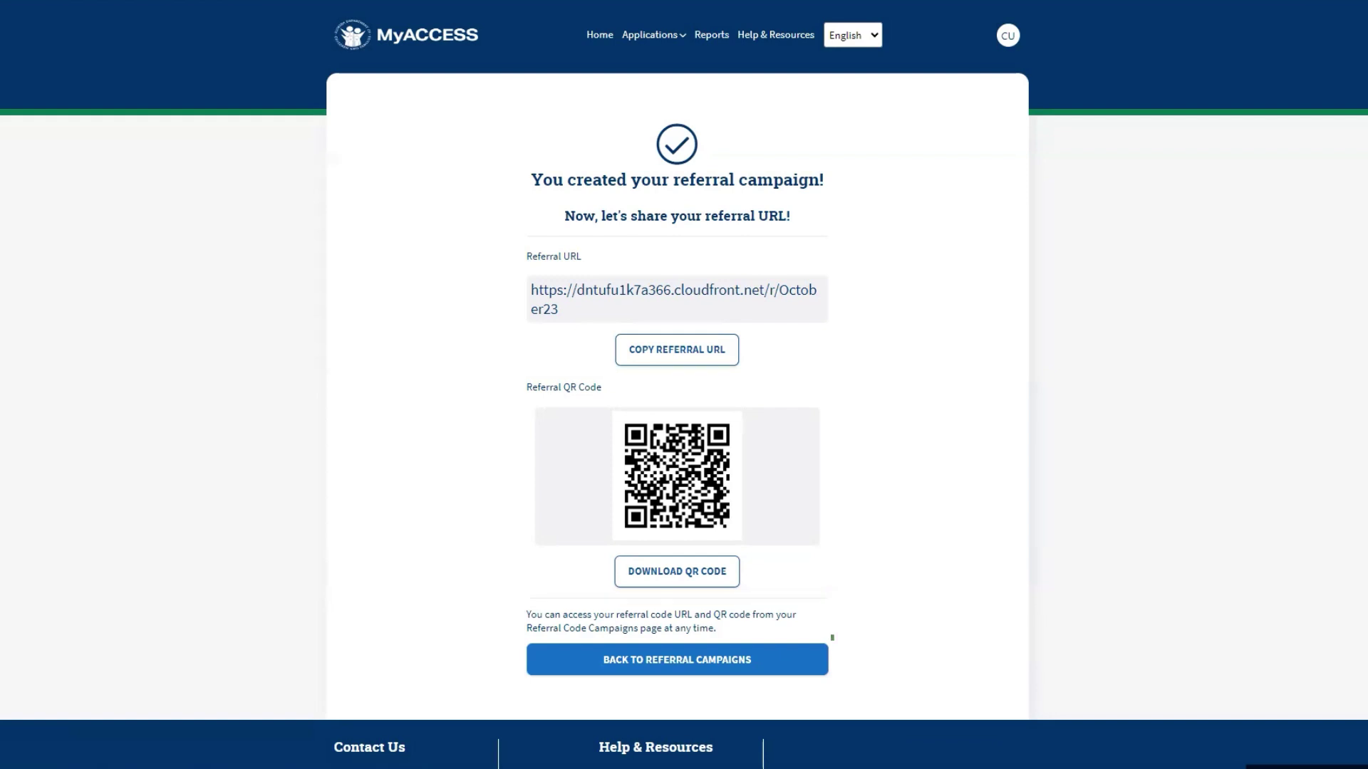
left_click(667, 663)
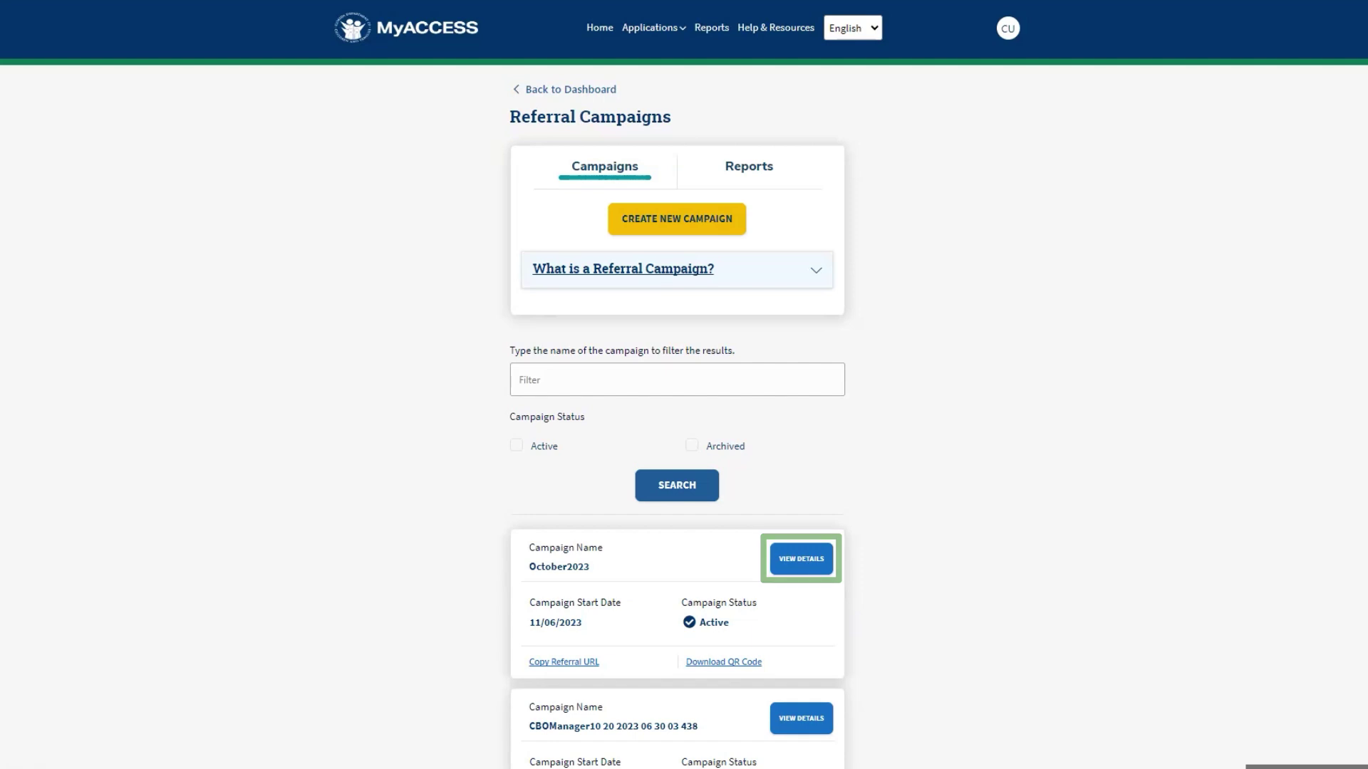
Review the October2023 campaign's statistics (0 applications; SNAP, Medicaid, TCA at 0) and export its data.
left_click(800, 559)
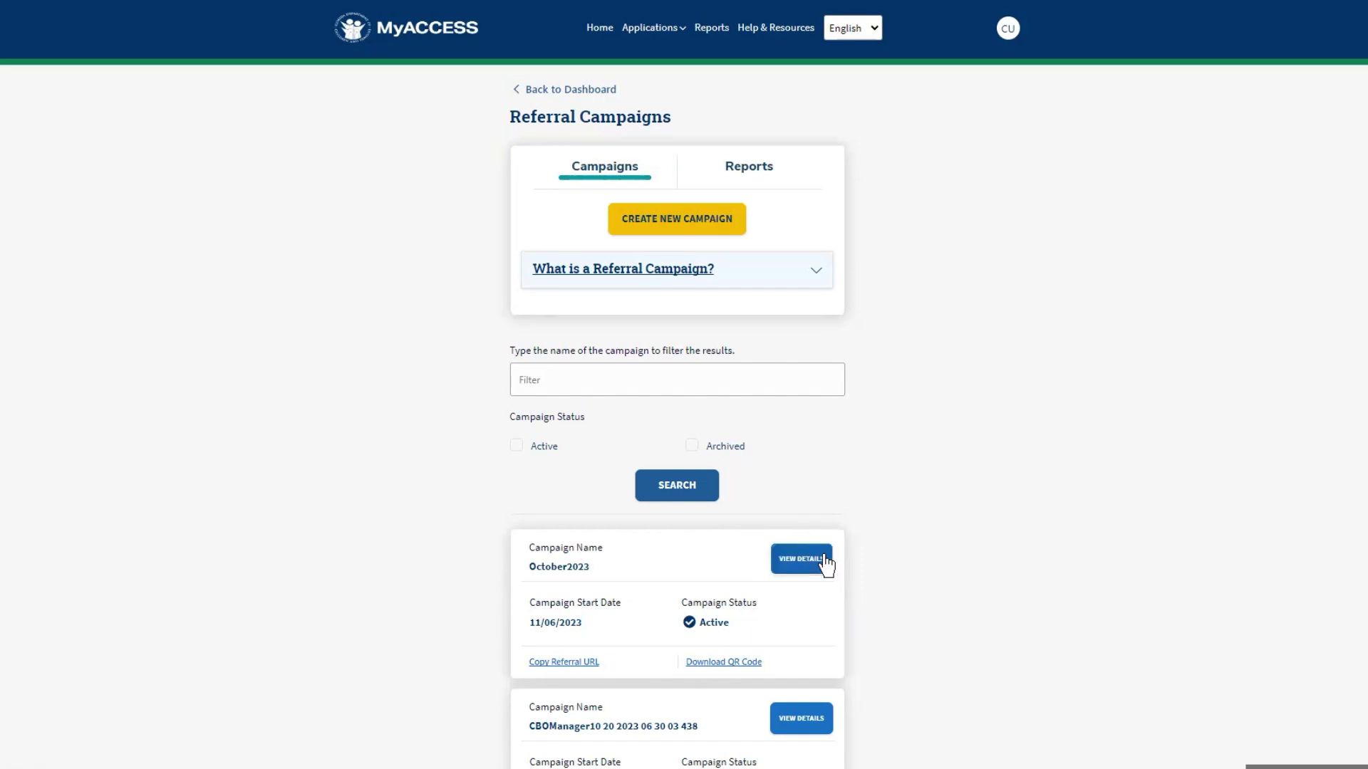
left_click(801, 560)
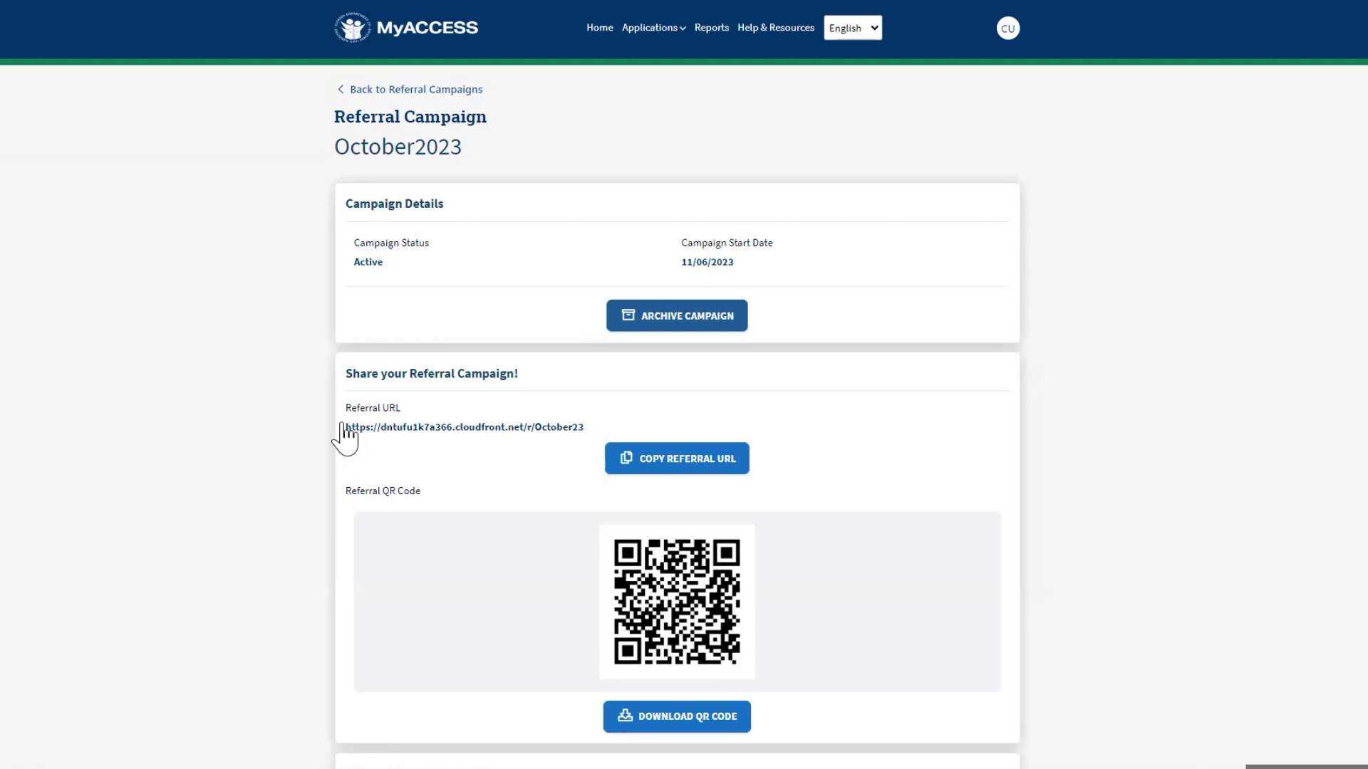
scroll(1044, 507, "down", 4)
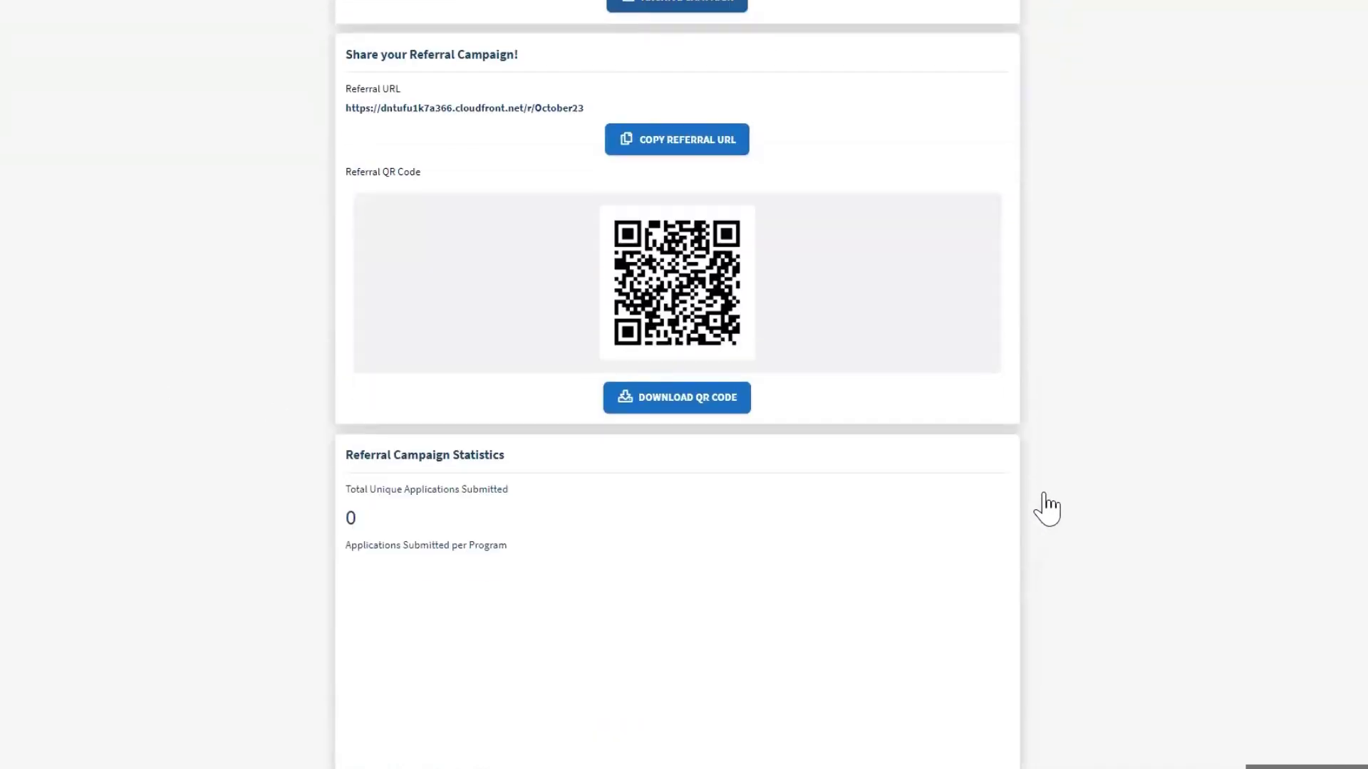
scroll(1049, 516, "down", 2)
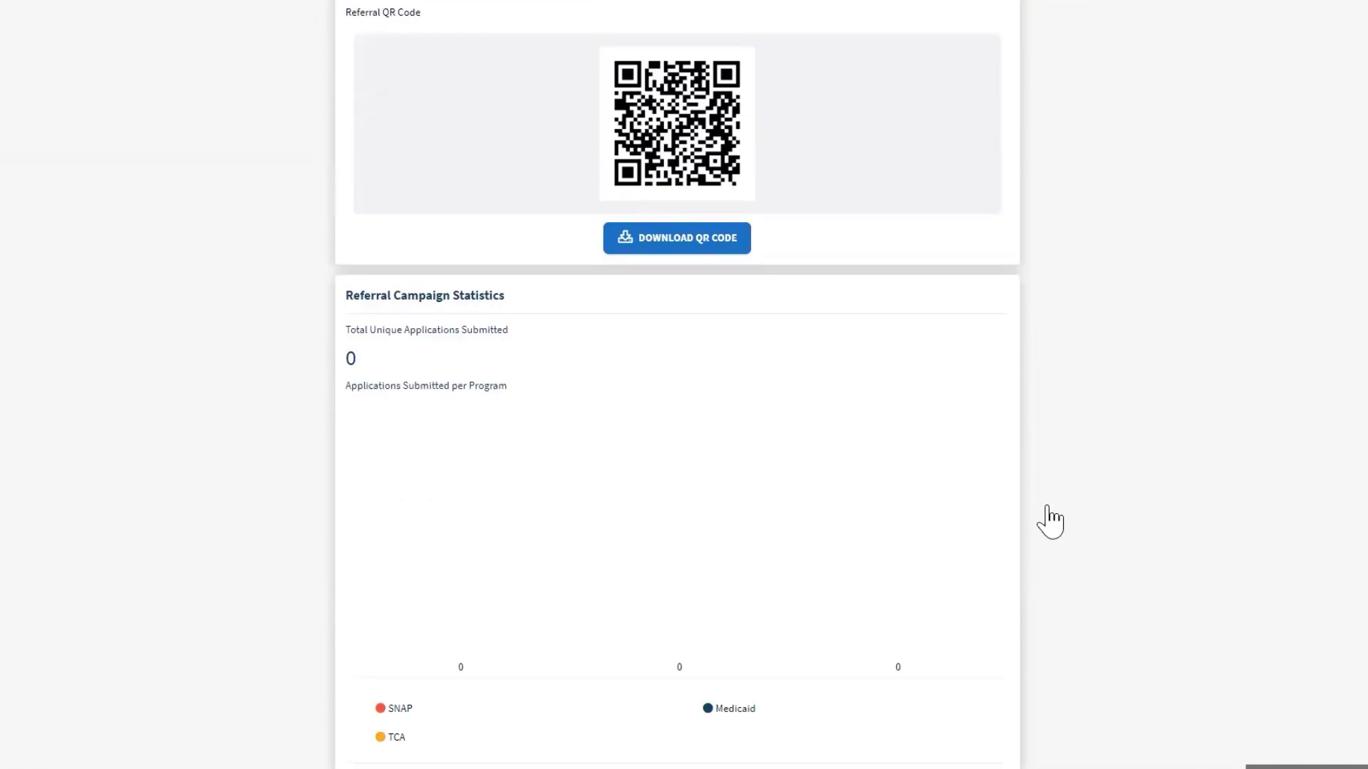
scroll(1050, 520, "down", 3)
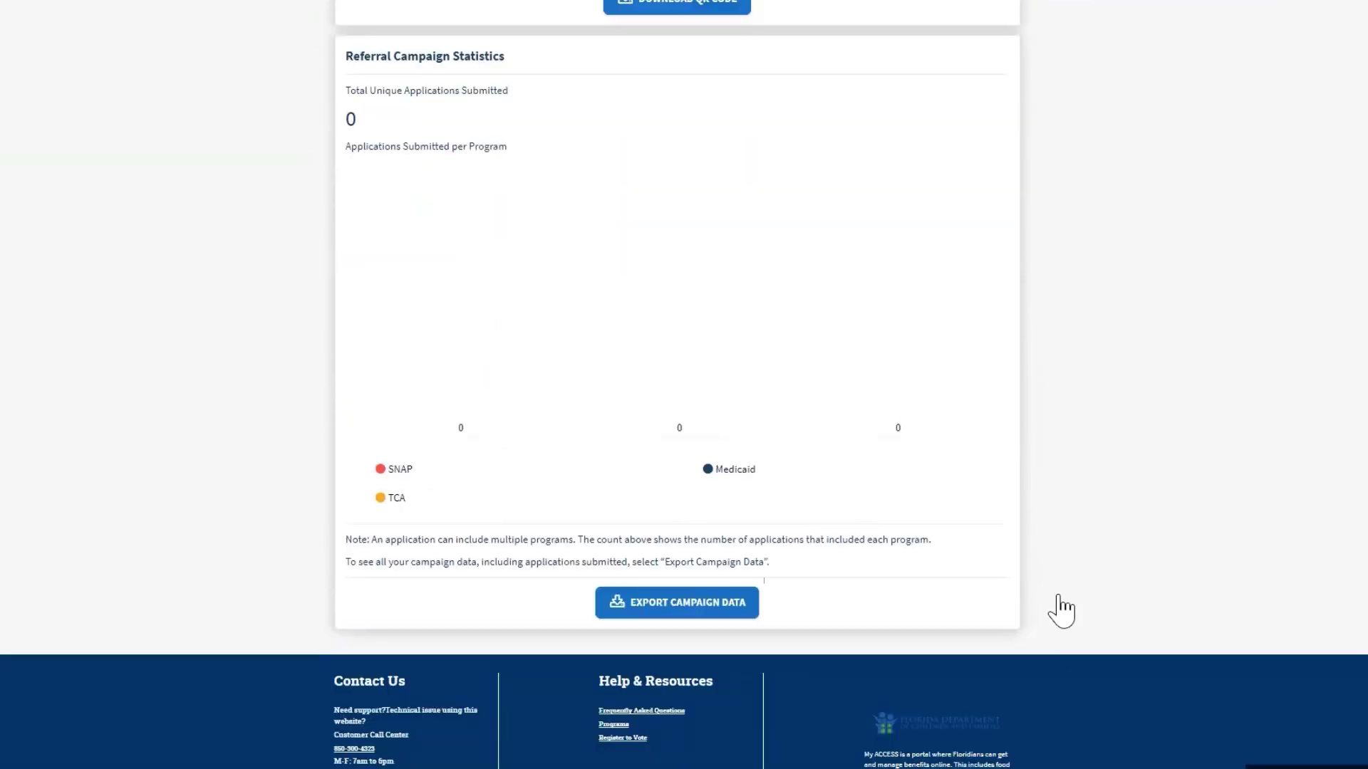
left_click(682, 606)
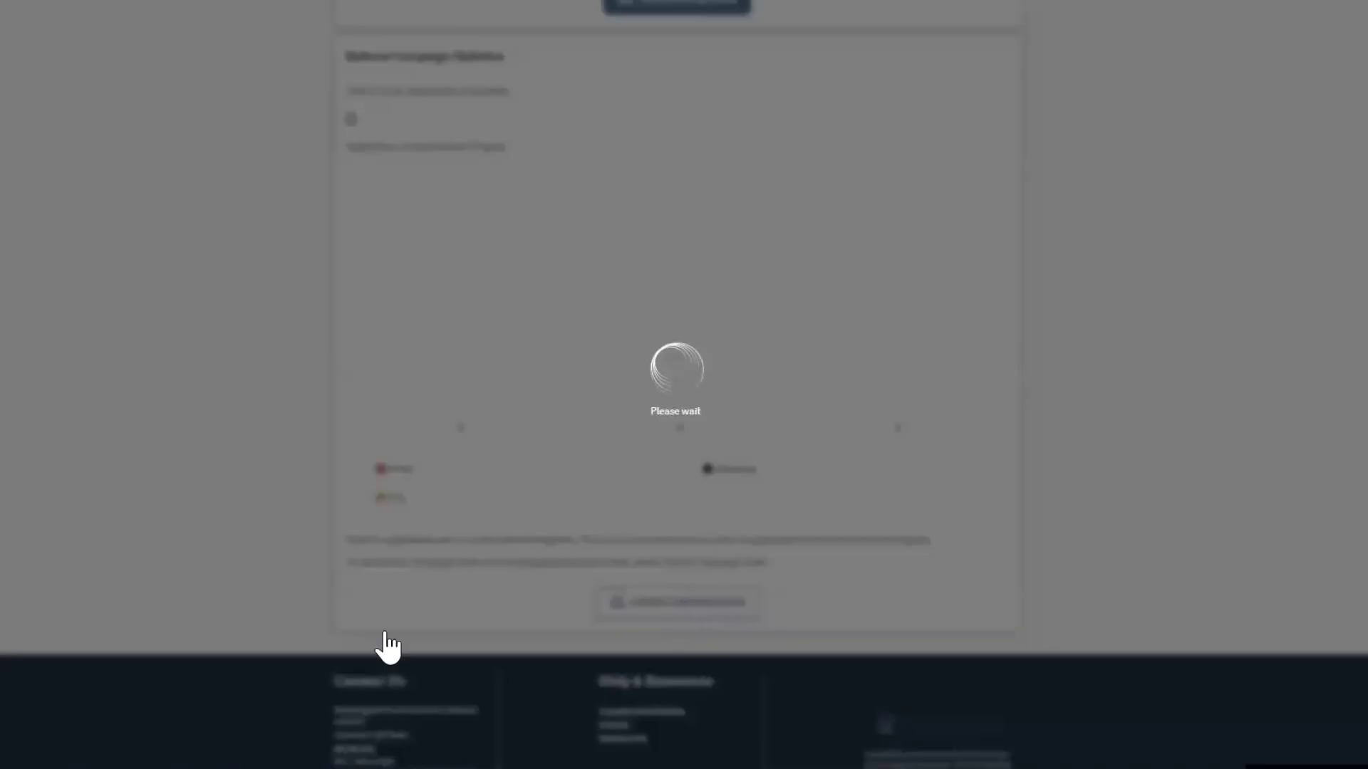